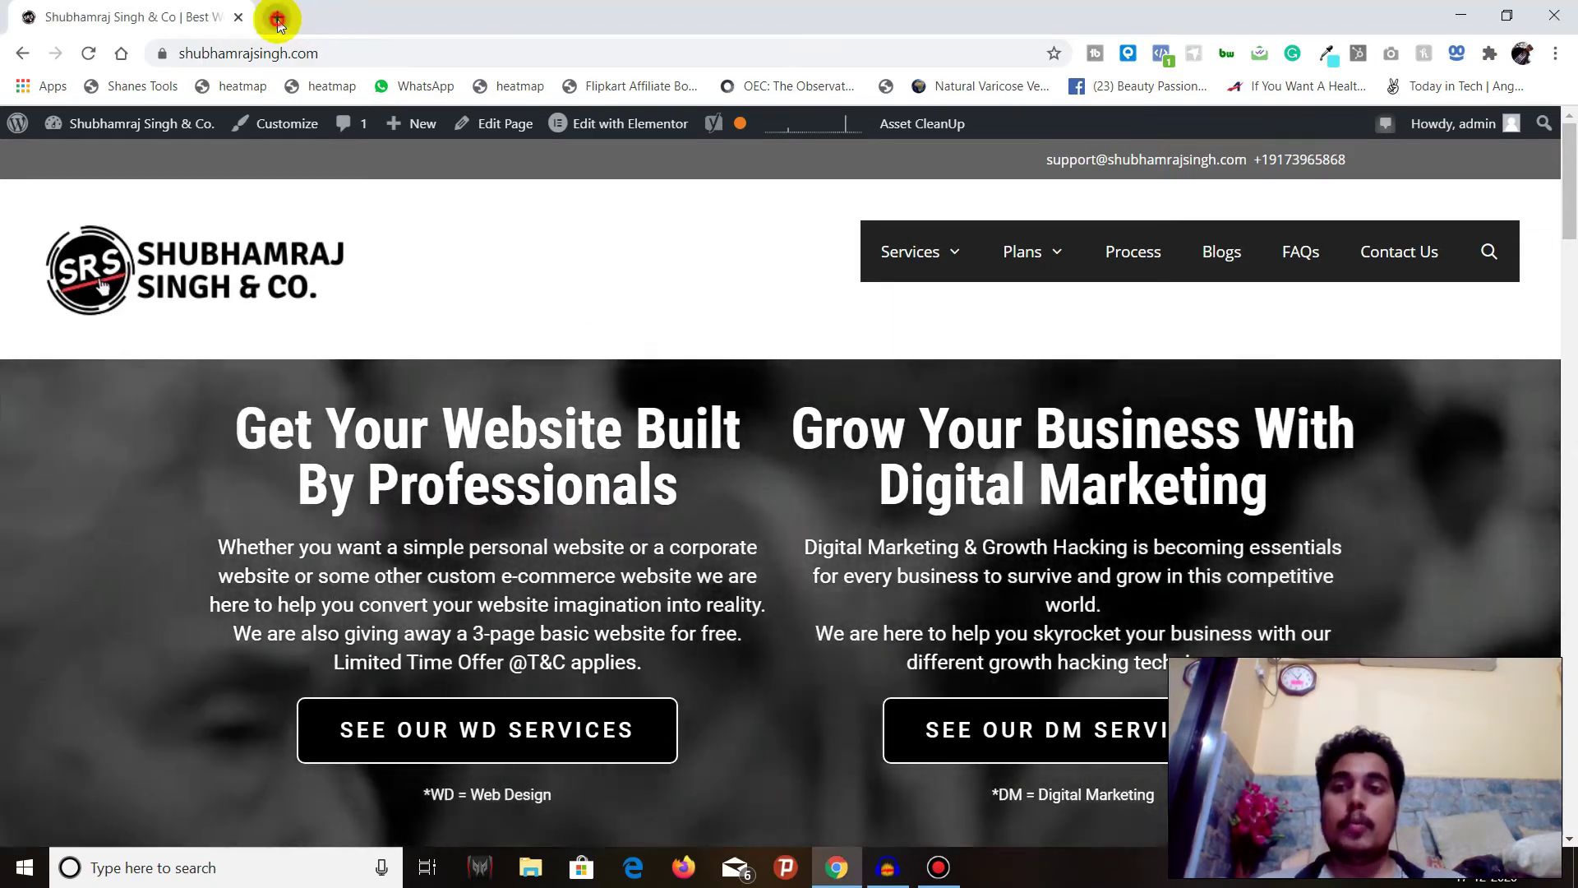
- In a new Chrome tab, load guerrillamail.com from the 'guerrilla mail' address-bar suggestion
left_click(277, 18)
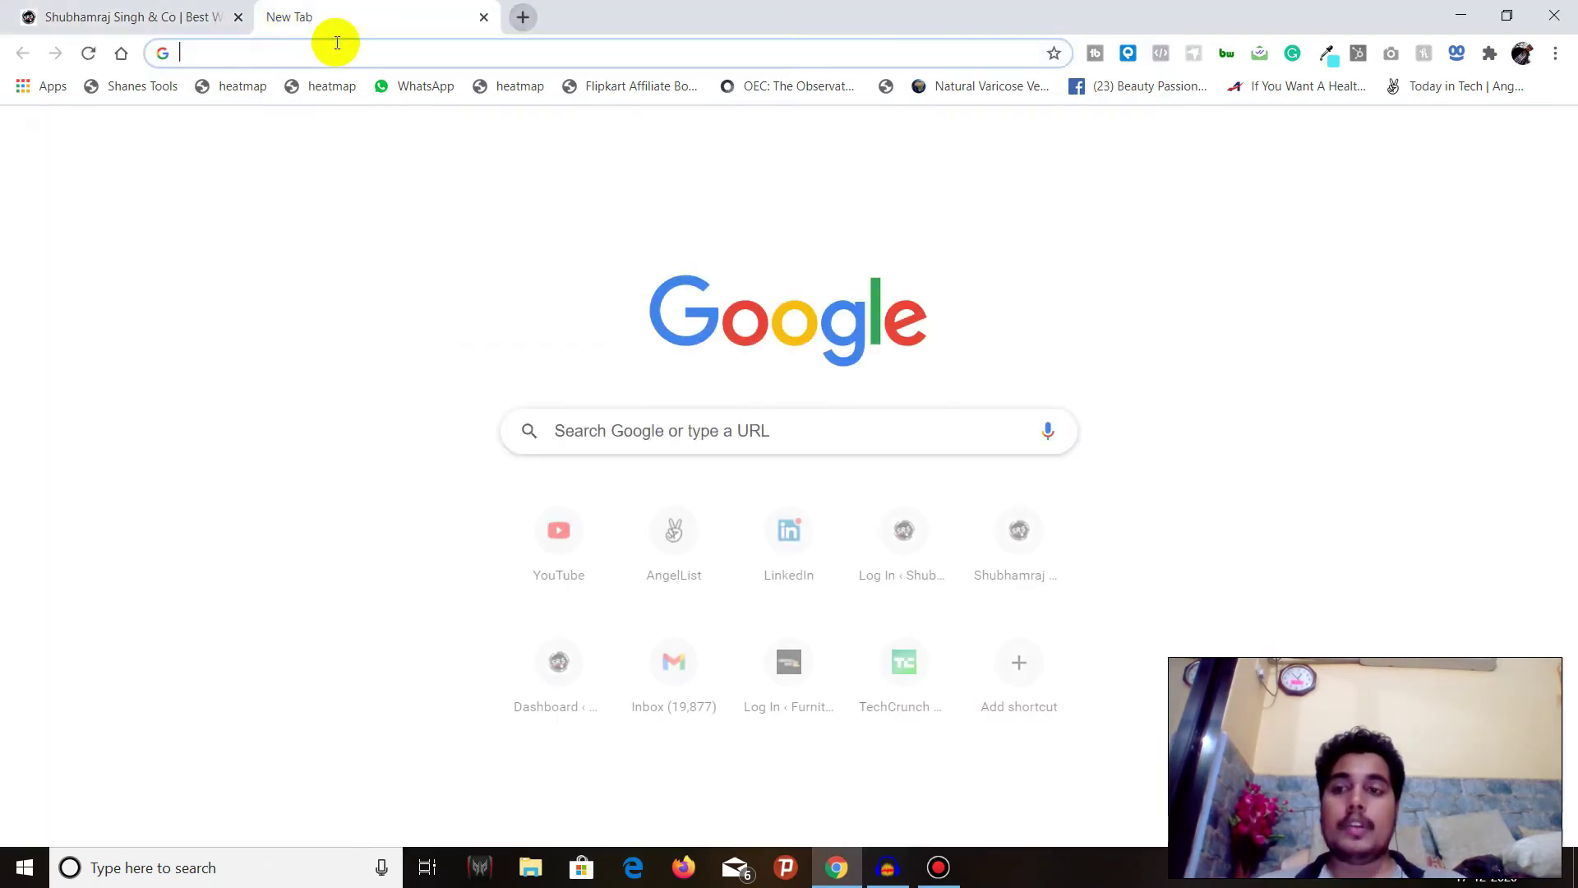
type("gu")
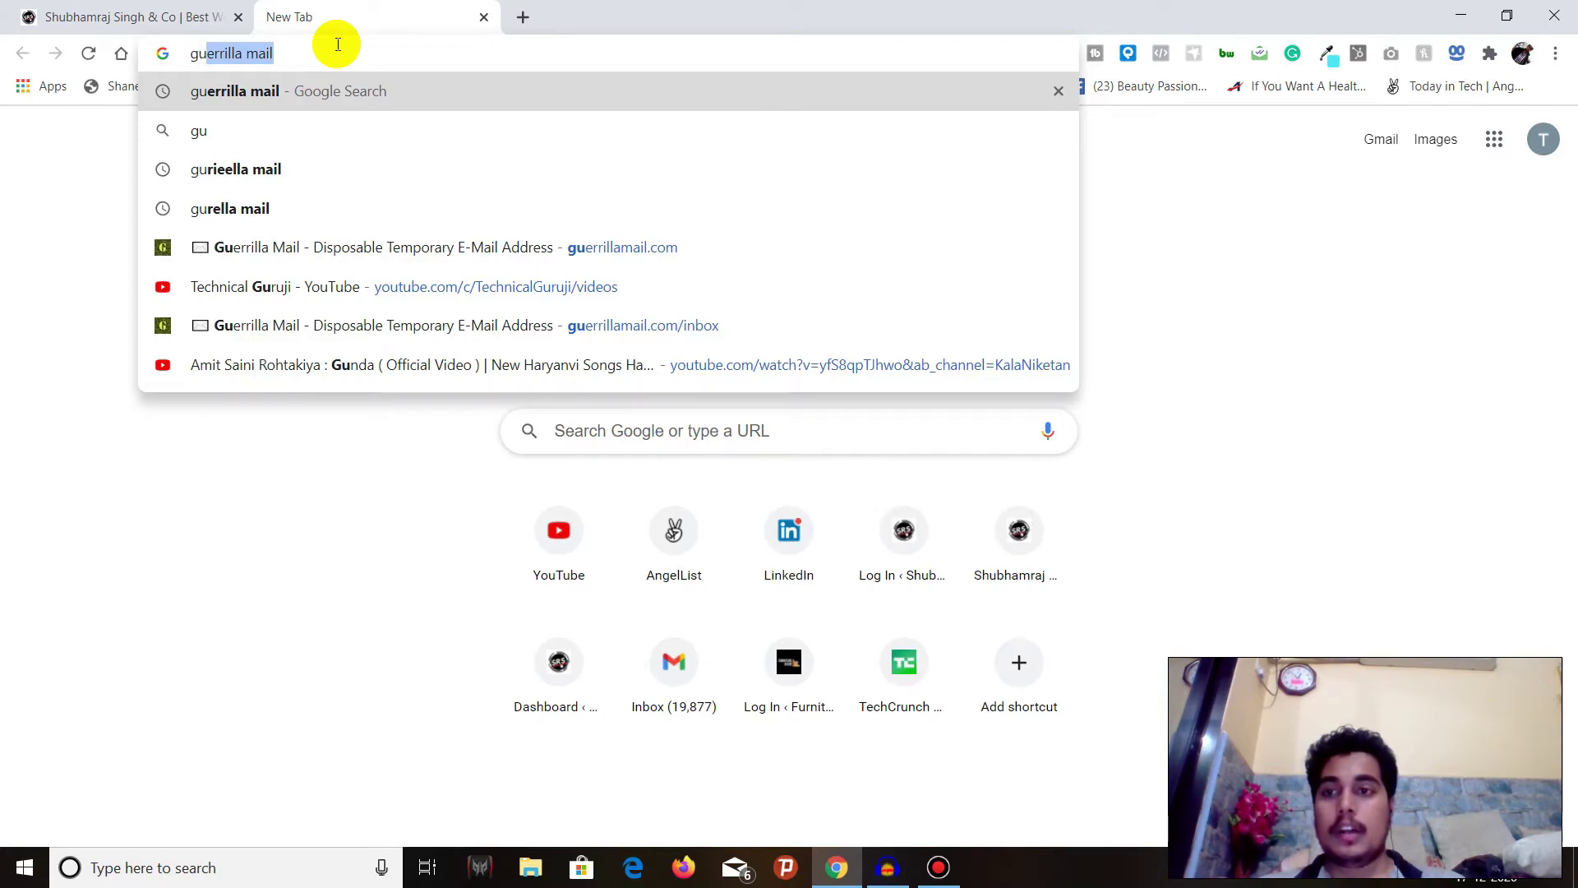
key("Right")
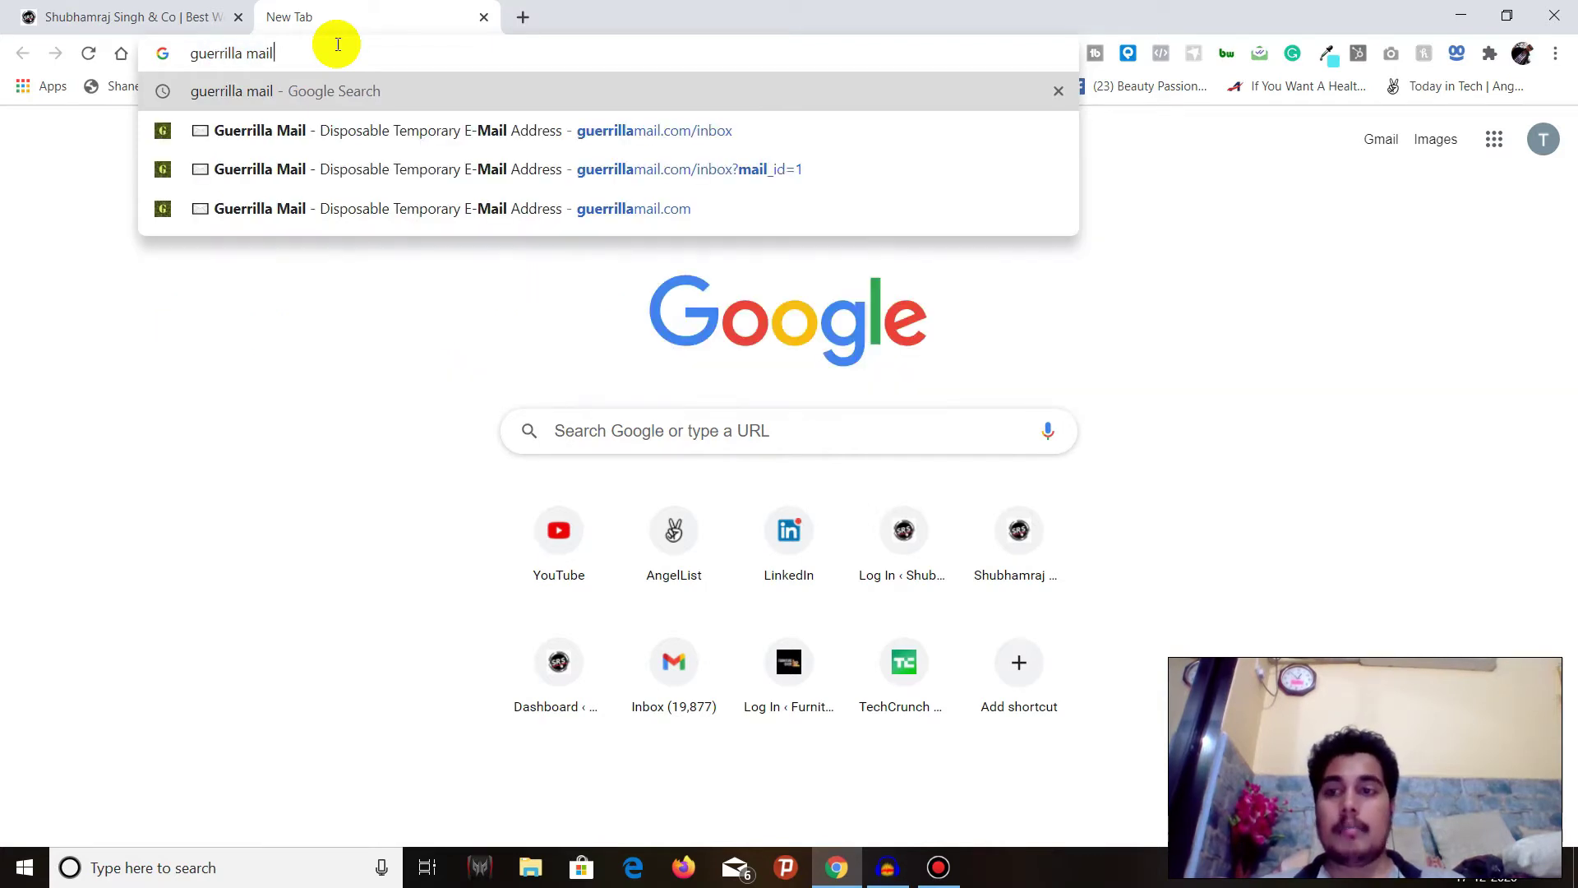
key("Return")
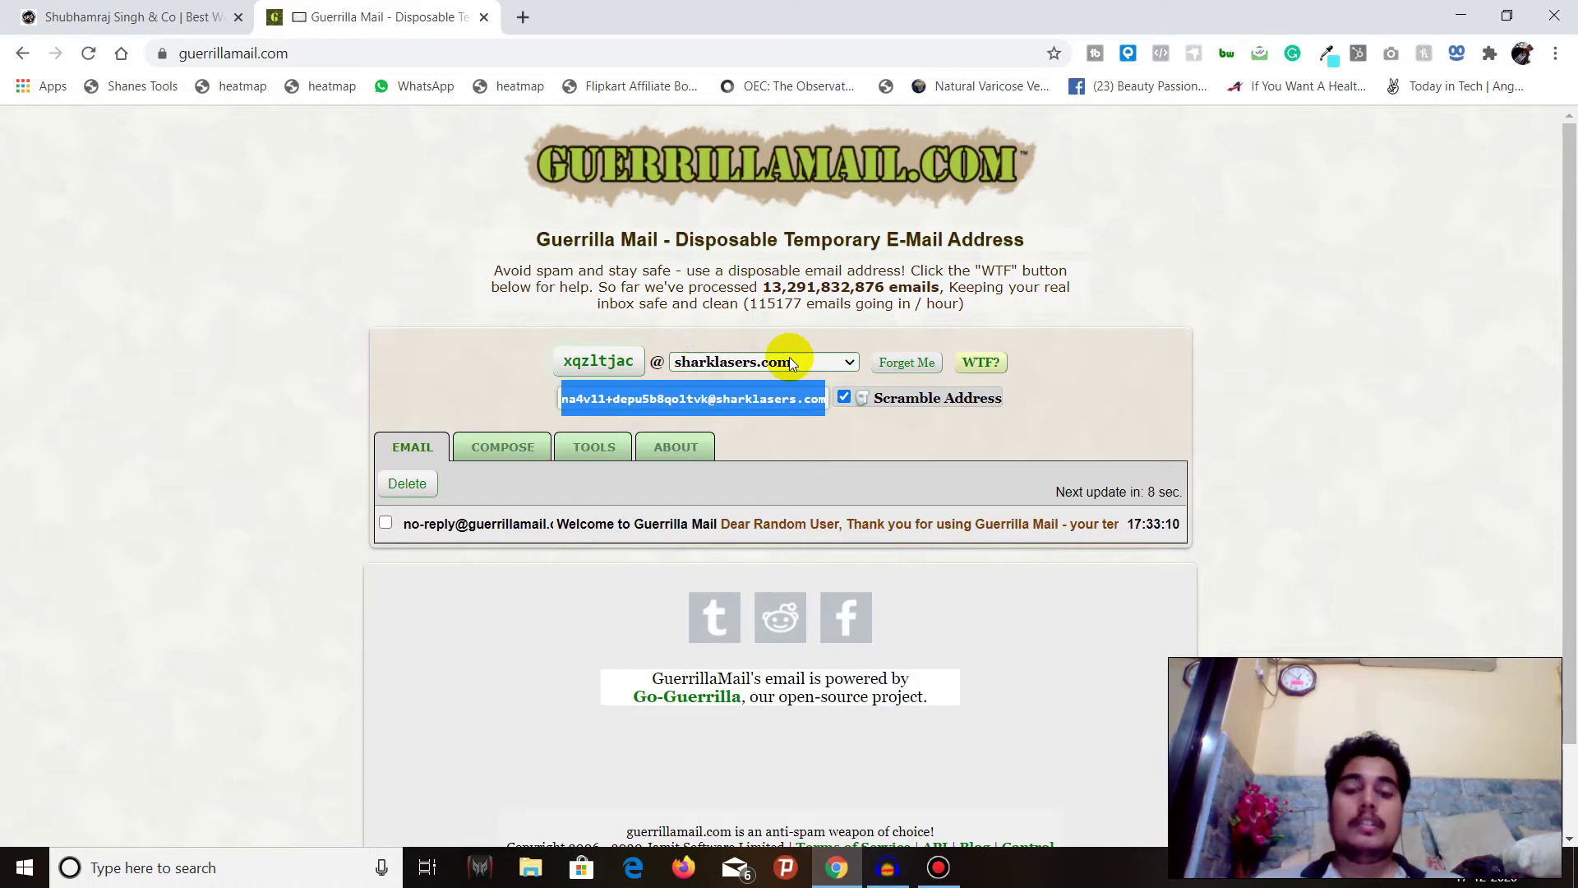
- Keep sharklasers.com as the disposable address domain and bring up a blank Compose Email form
left_click(828, 363)
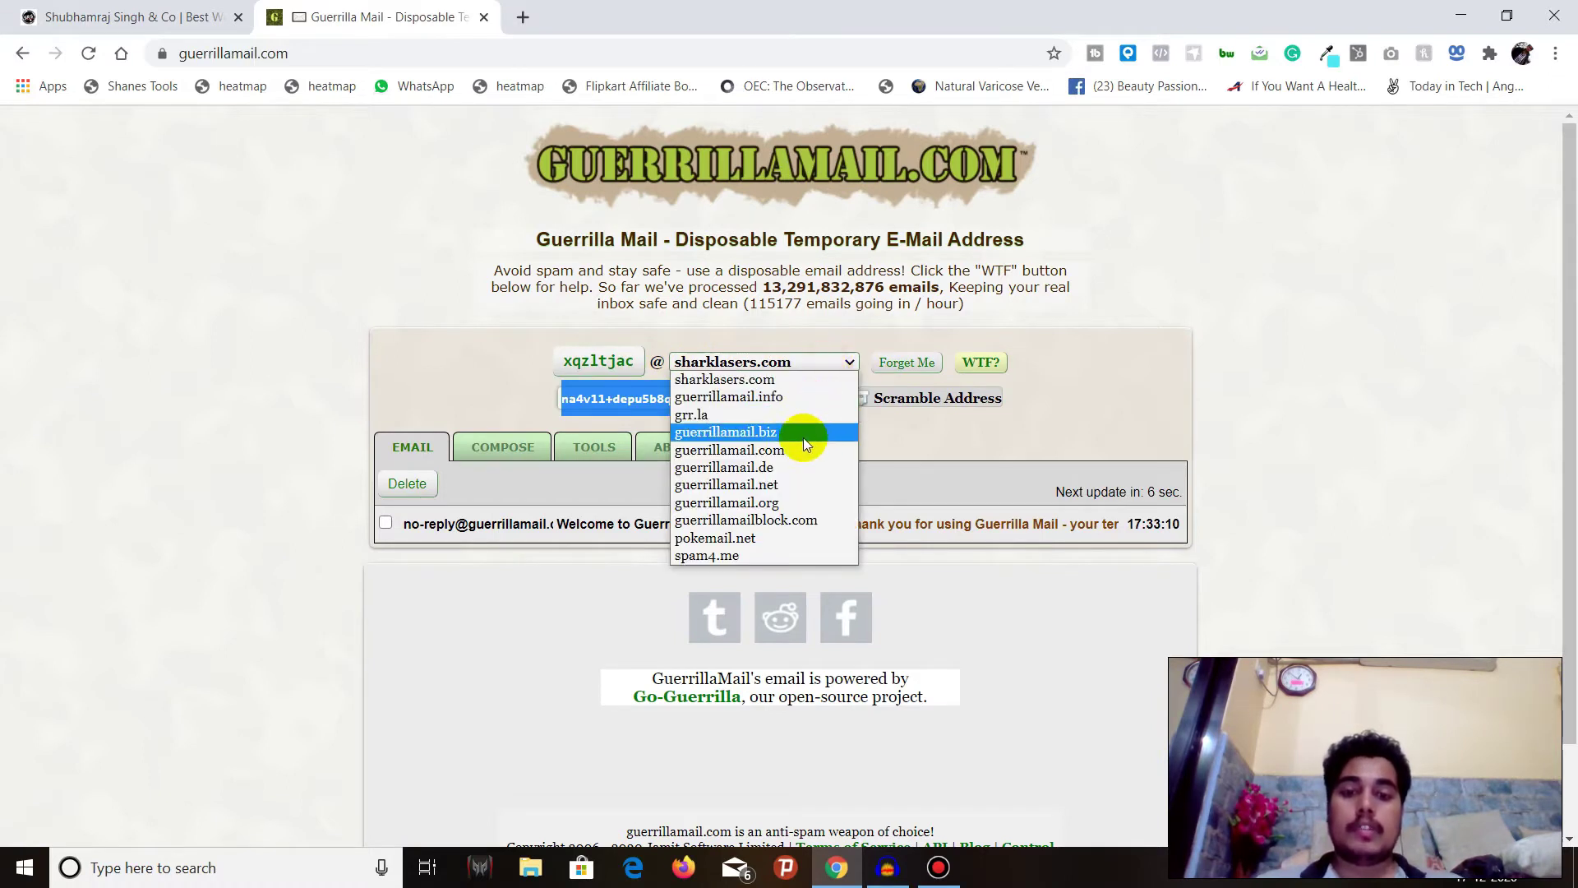
left_click(779, 354)
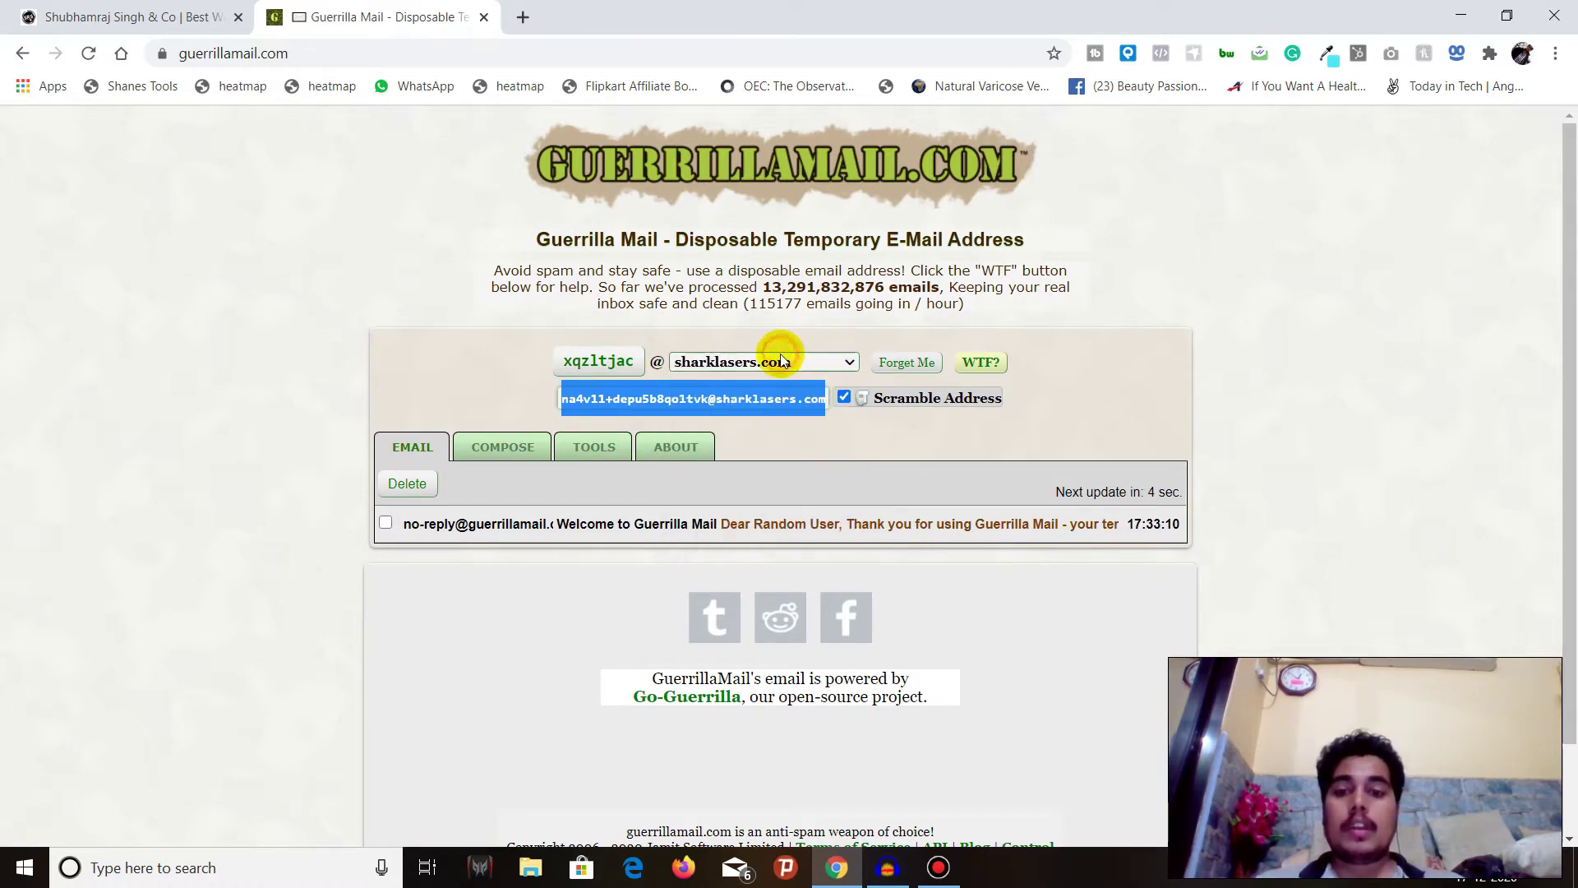
scroll(505, 486, "down", 1)
scroll(505, 494, "down", 1)
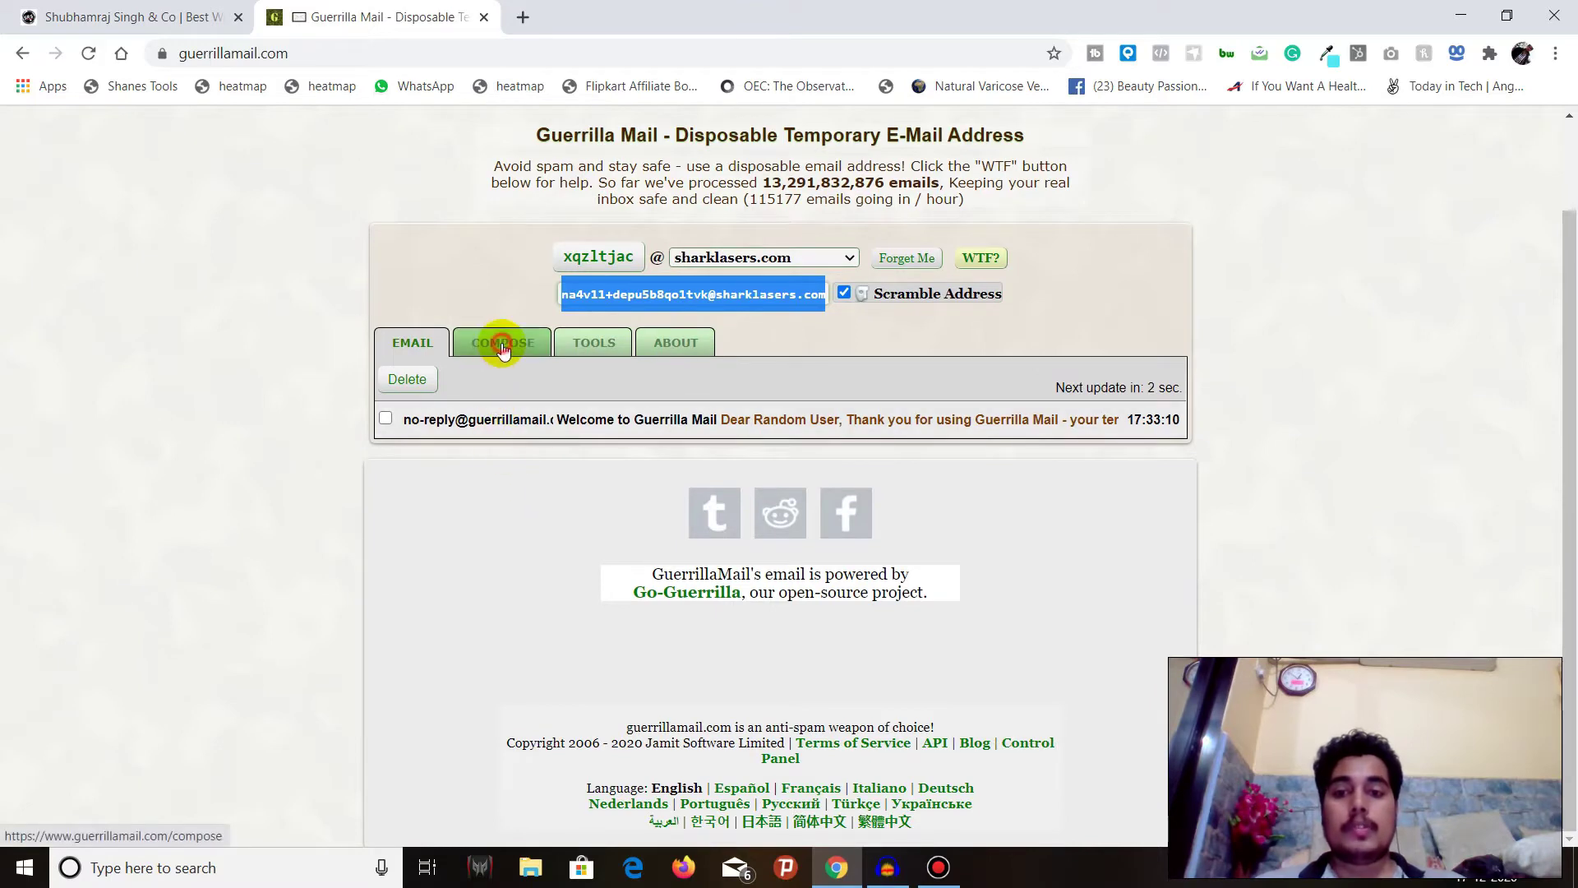
left_click(503, 349)
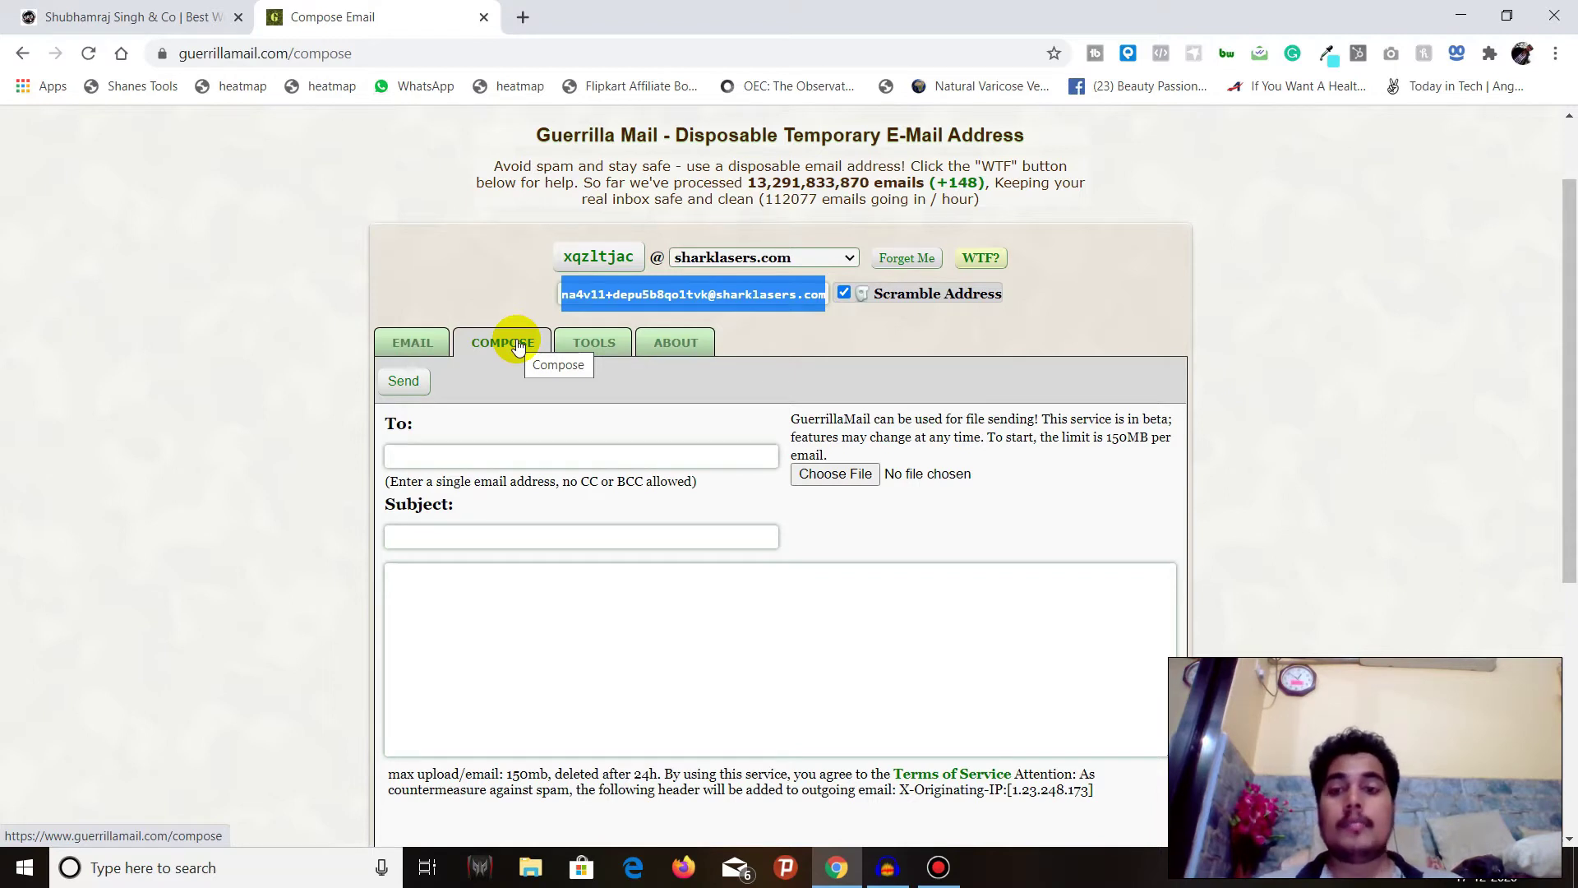
- Address the email to the Gmail recipient and give it the subject Testing
left_click(520, 459)
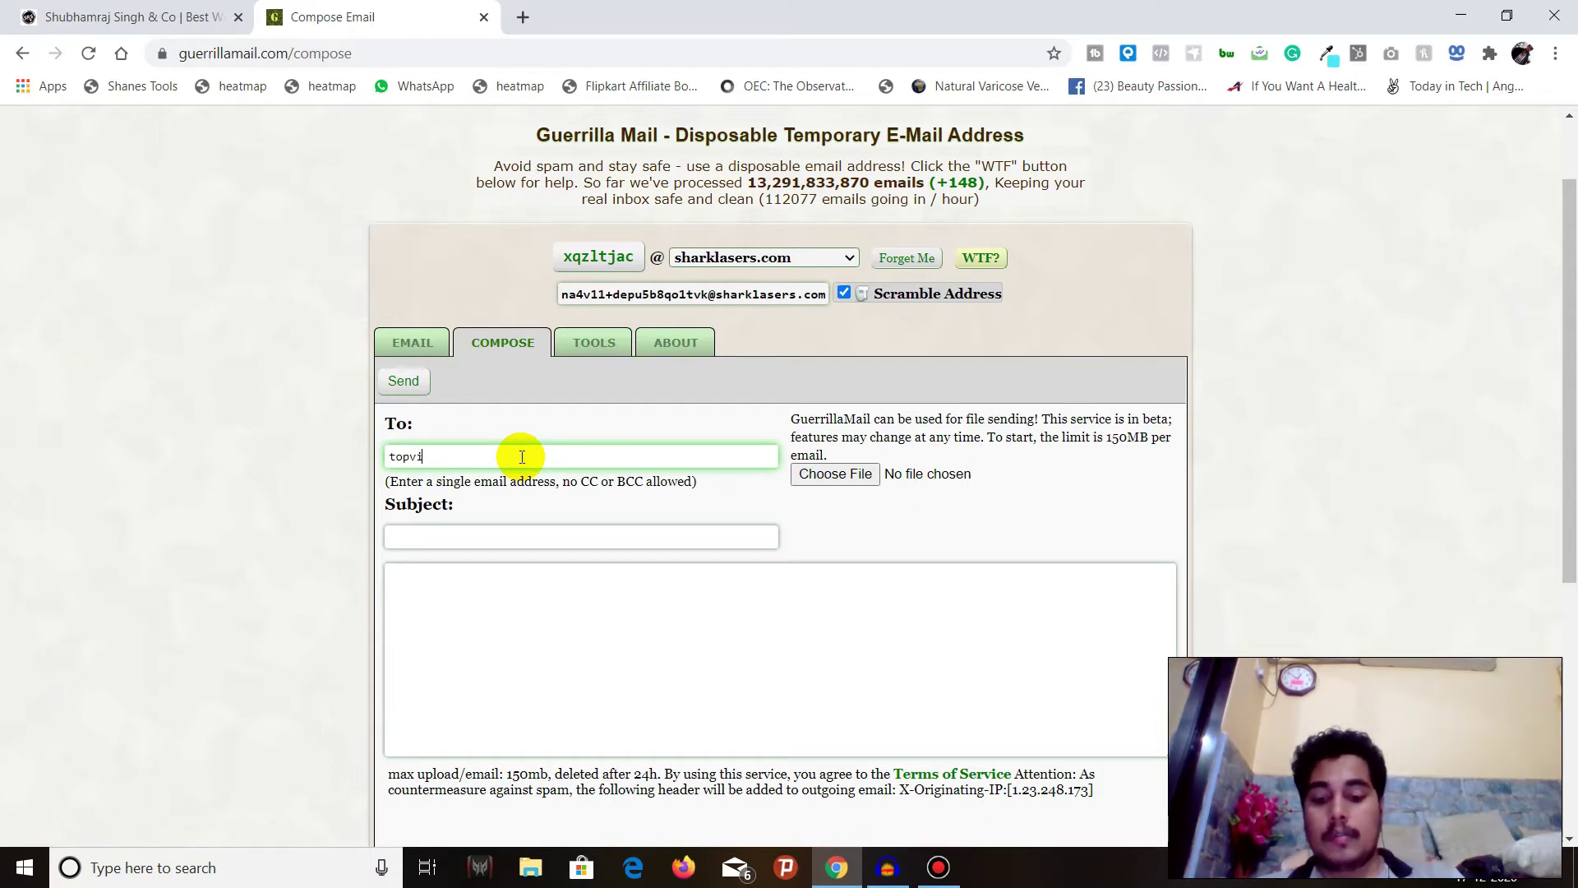
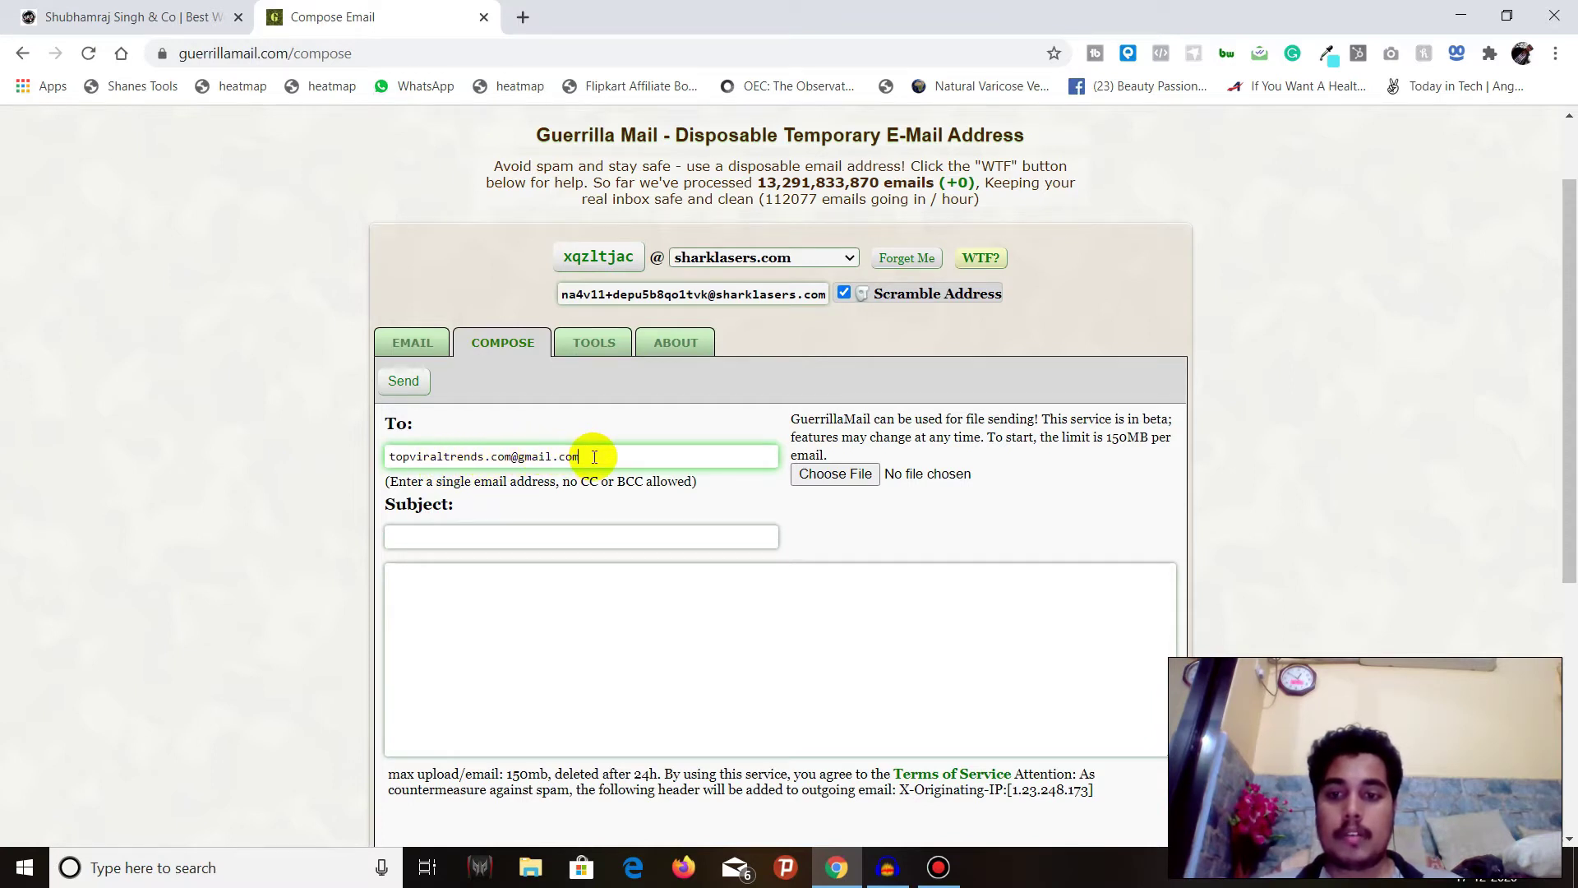
left_click(554, 535)
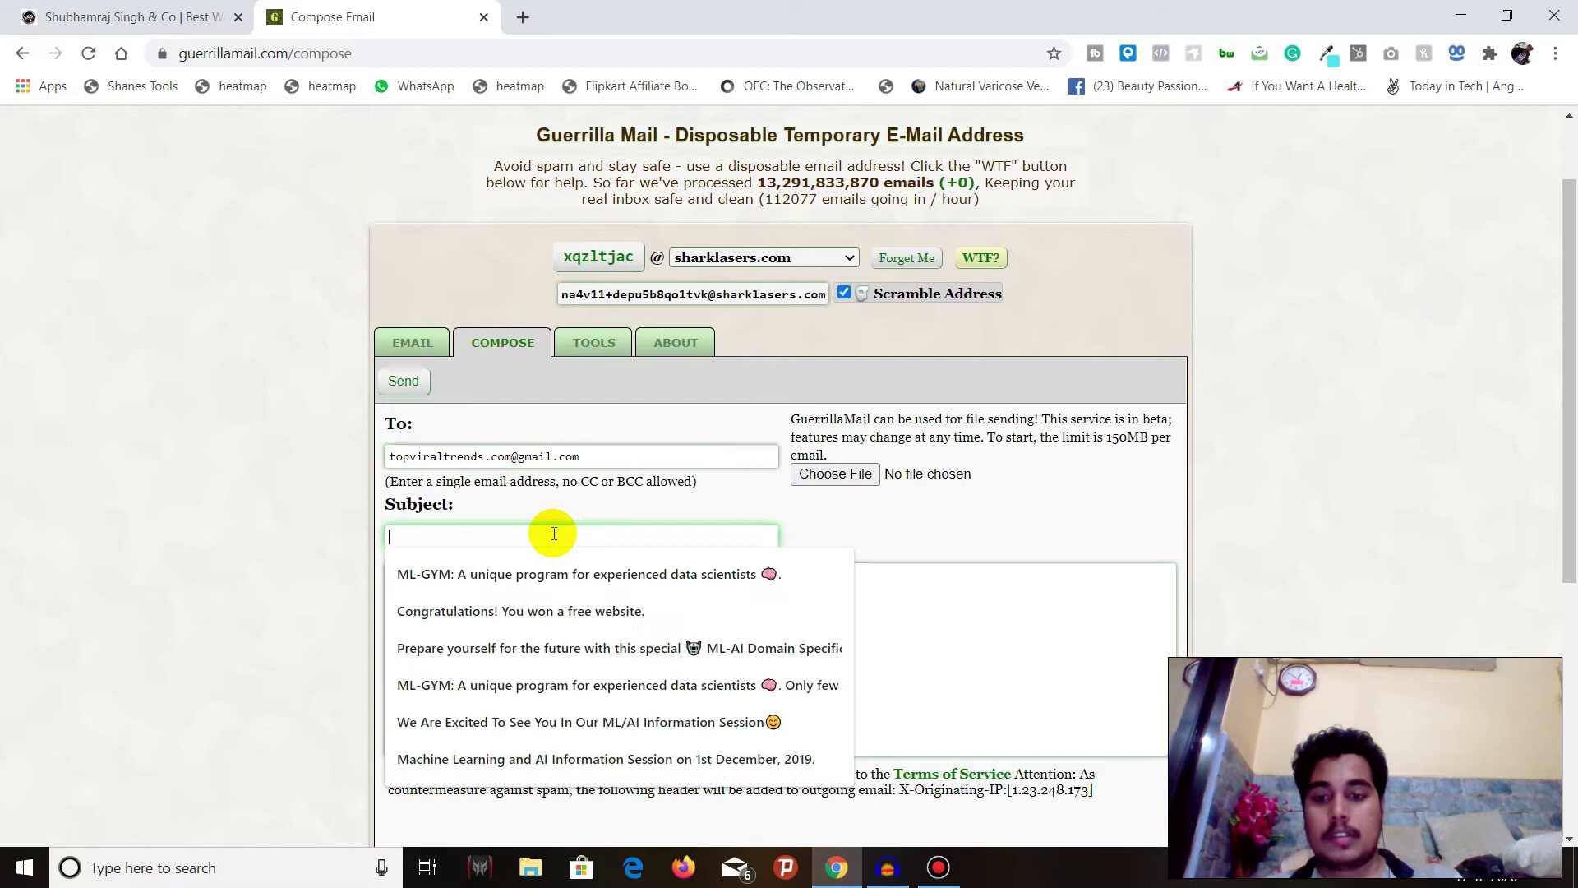
type("Testing")
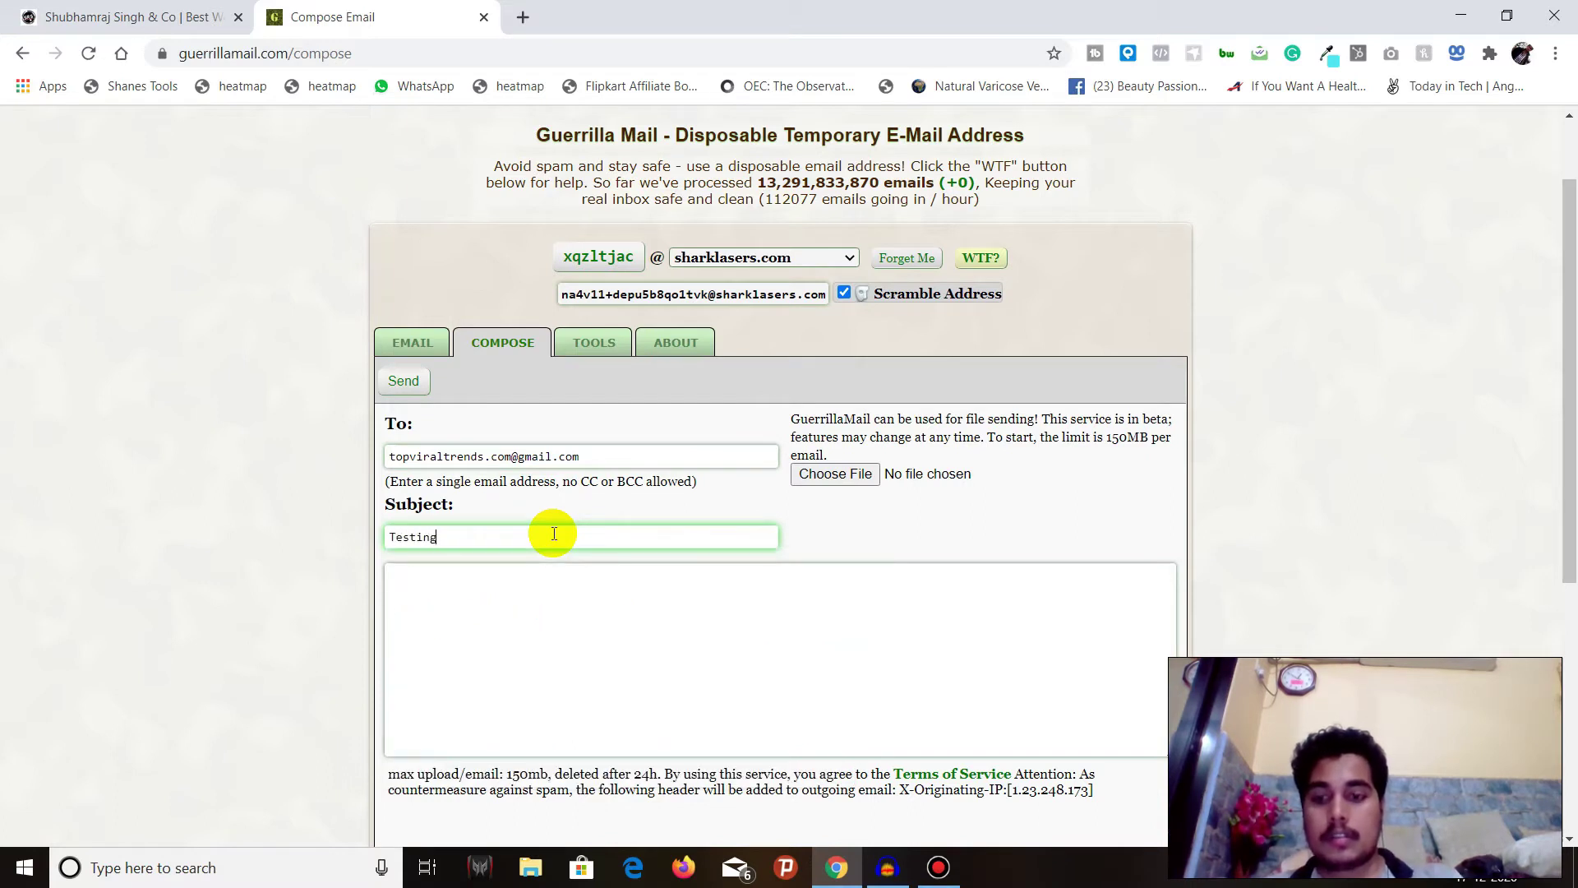
- Switch to capitals and write the message body TESTING
key("Caps_Lock")
key("Tab")
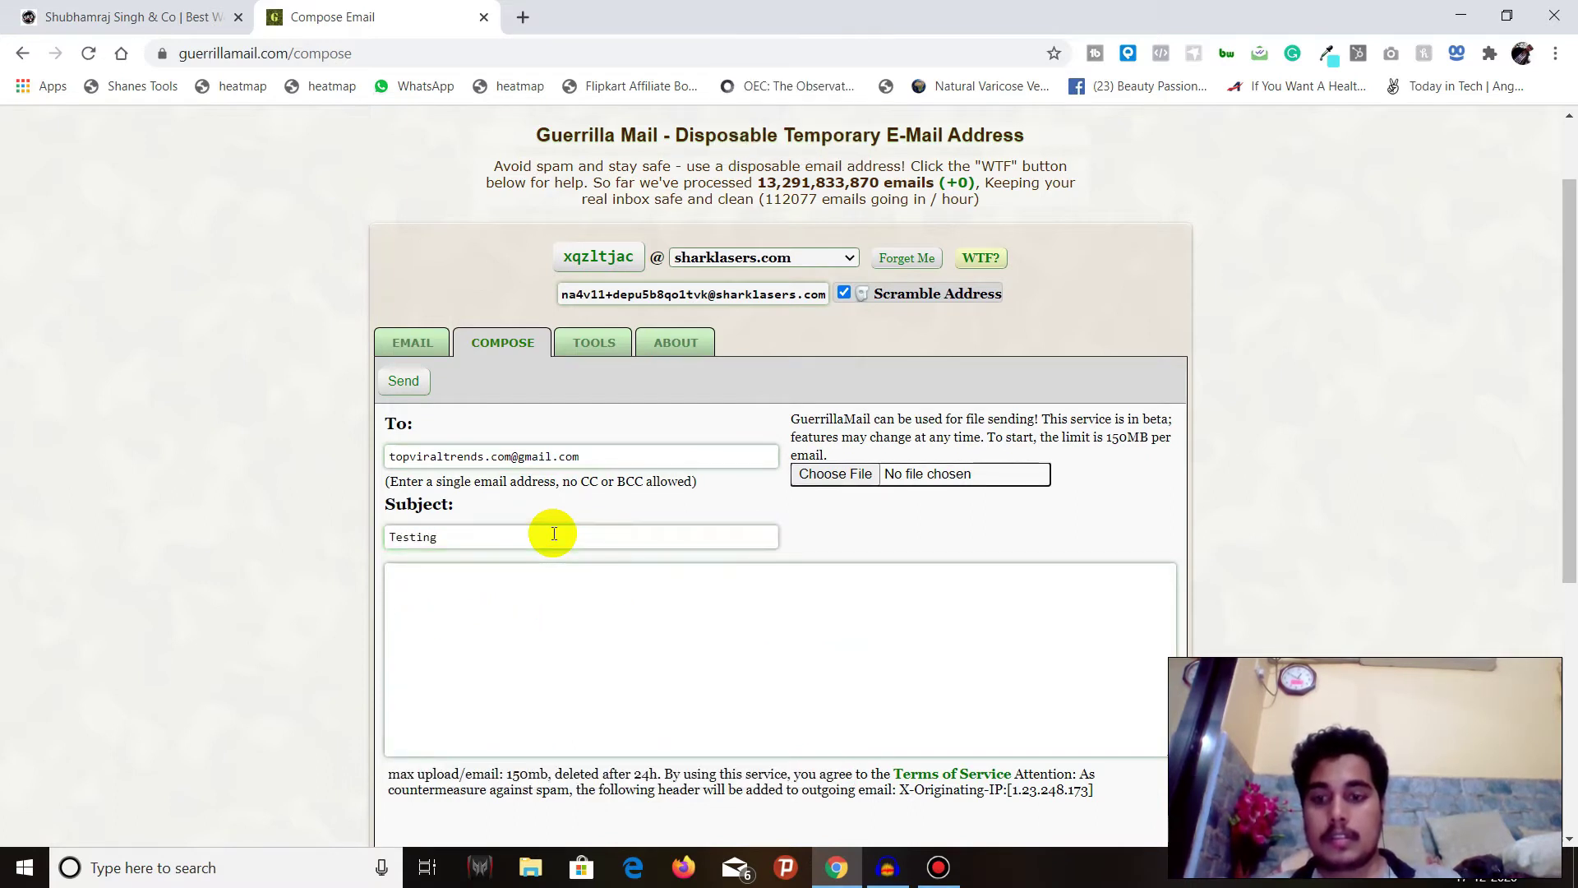
key("Tab")
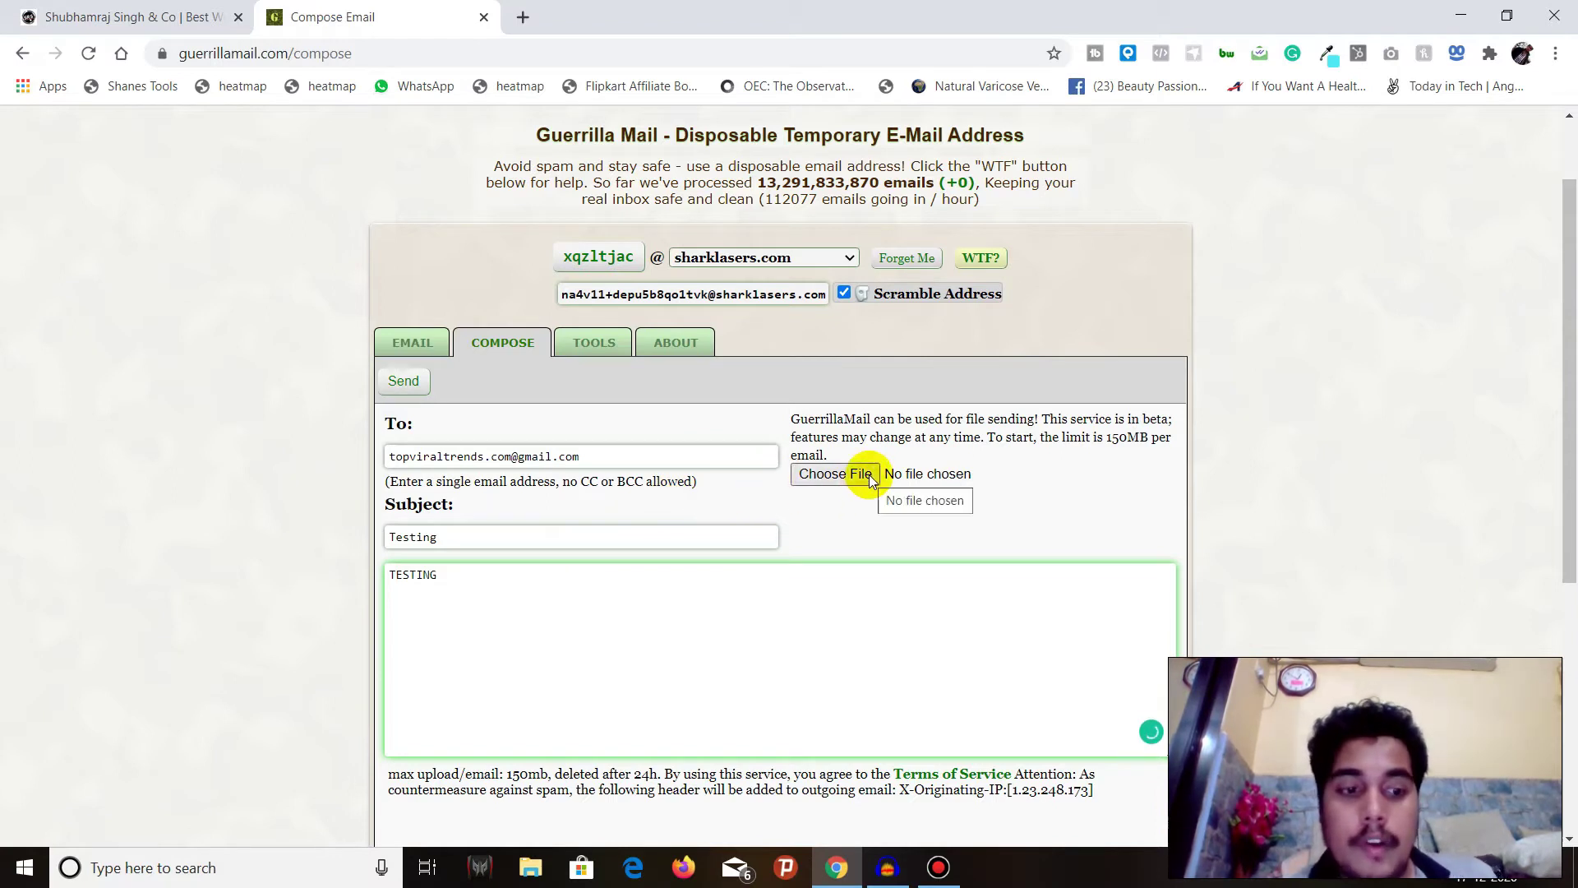
scroll(747, 493, "down", 1)
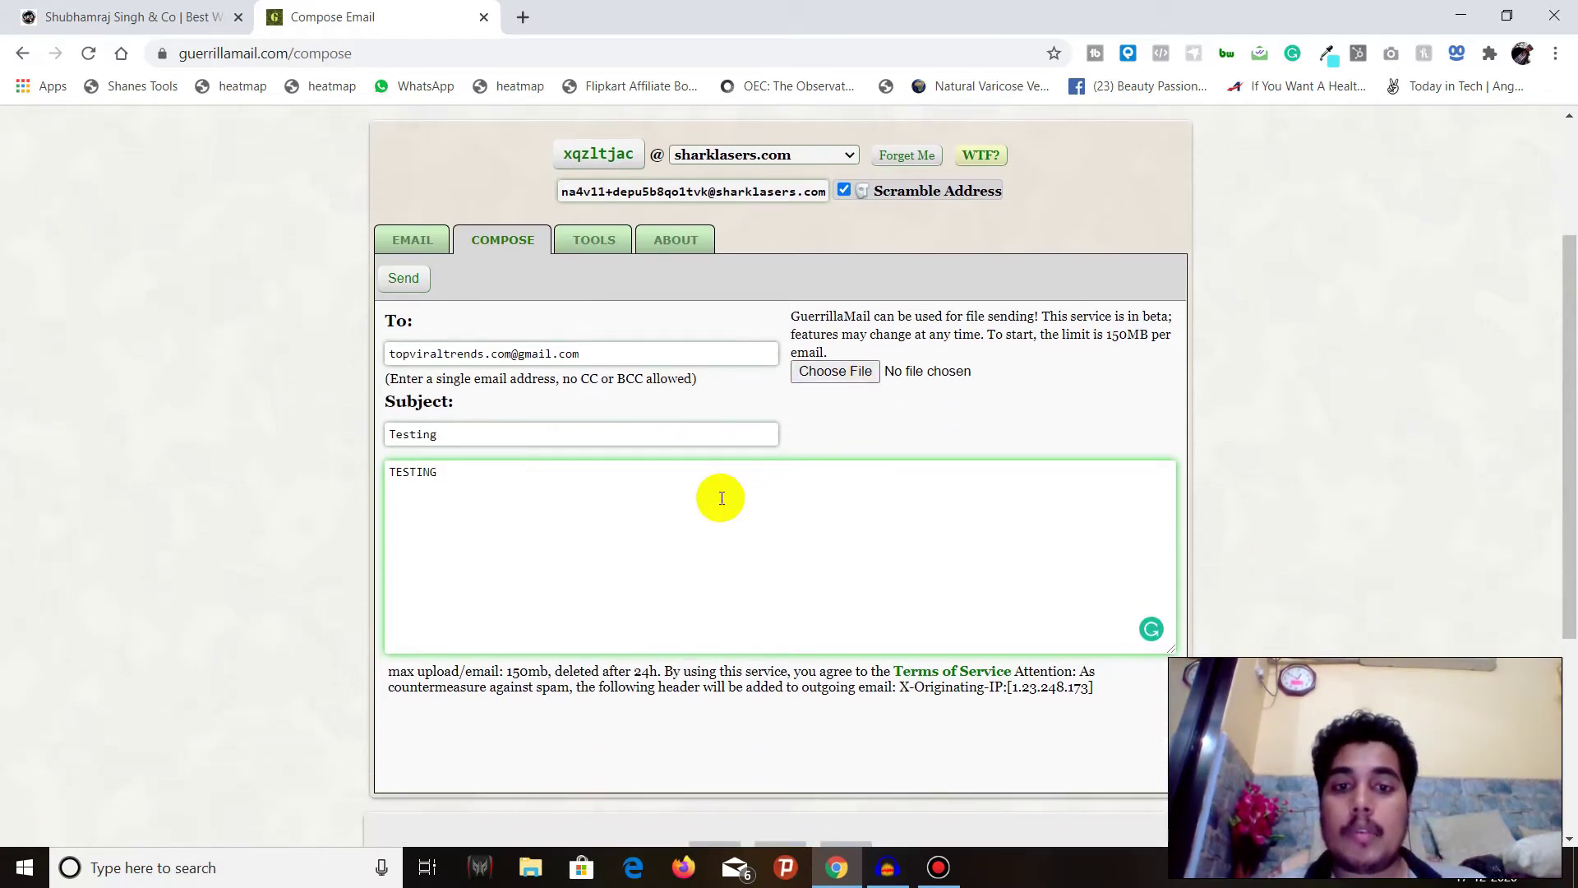
scroll(718, 497, "down", 1)
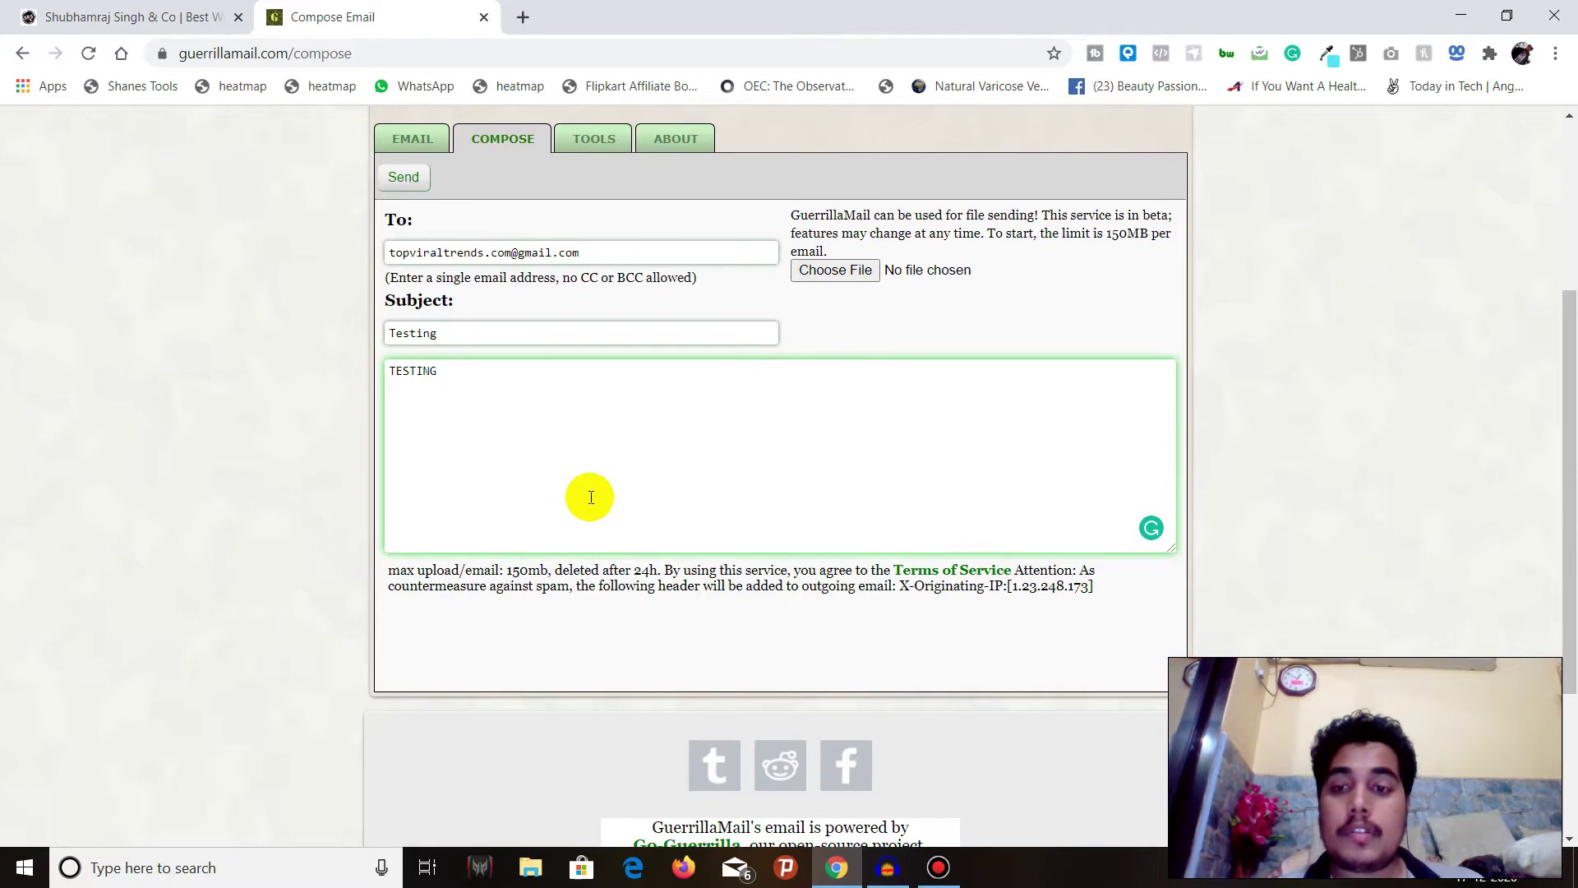
scroll(591, 493, "up", 2)
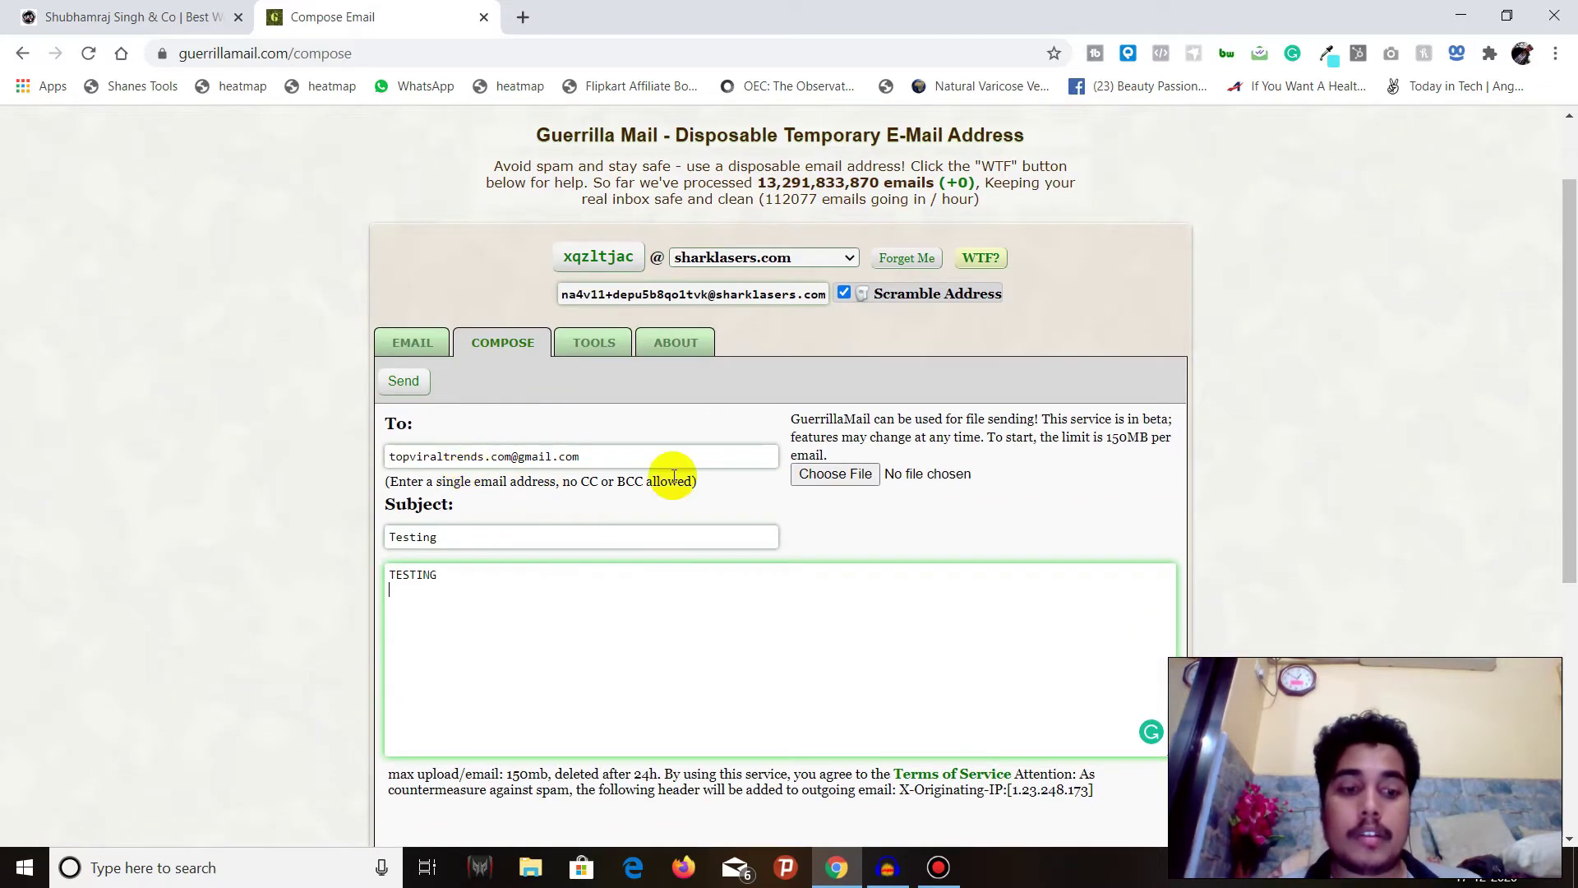
scroll(670, 473, "down", 5)
scroll(673, 476, "up", 6)
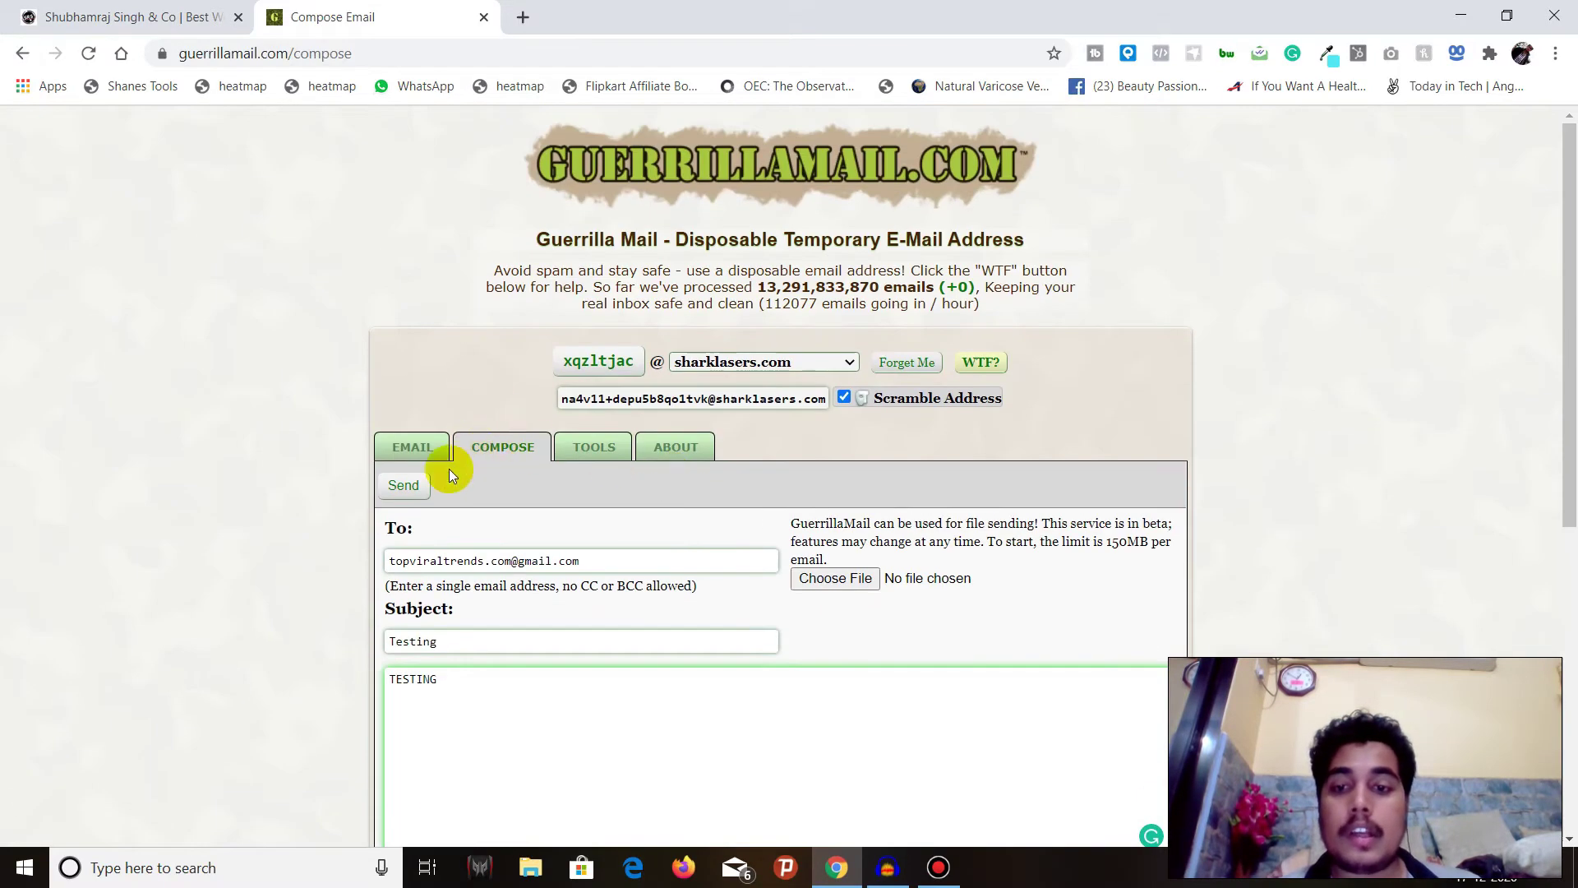
- Send the Testing email, then load Gmail in a new tab with the 'gm' shortcut
left_click(410, 486)
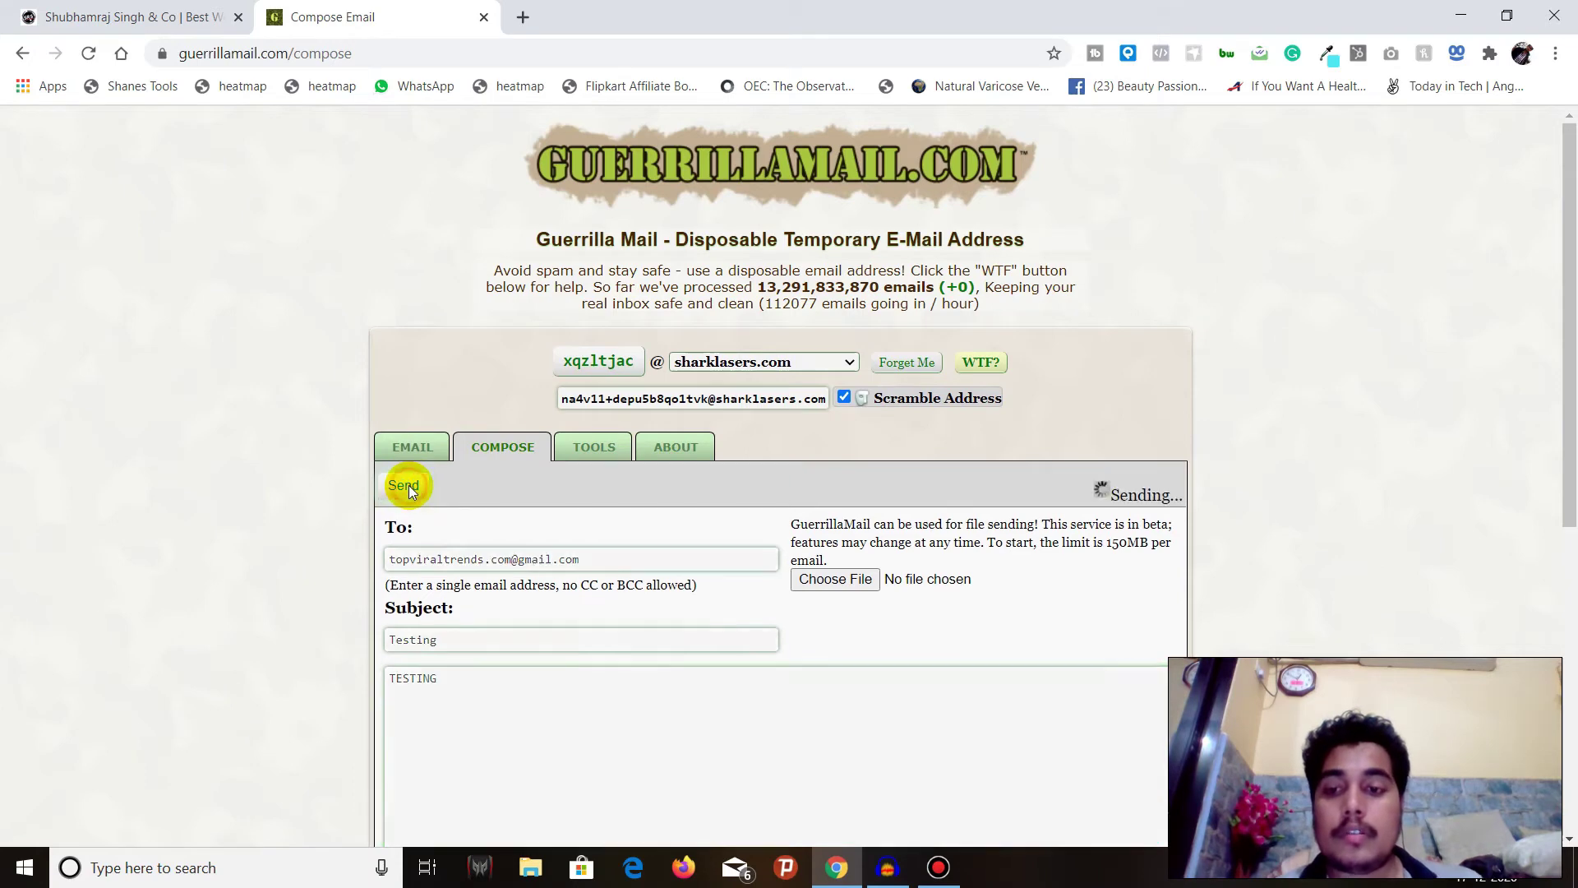
left_click(609, 473)
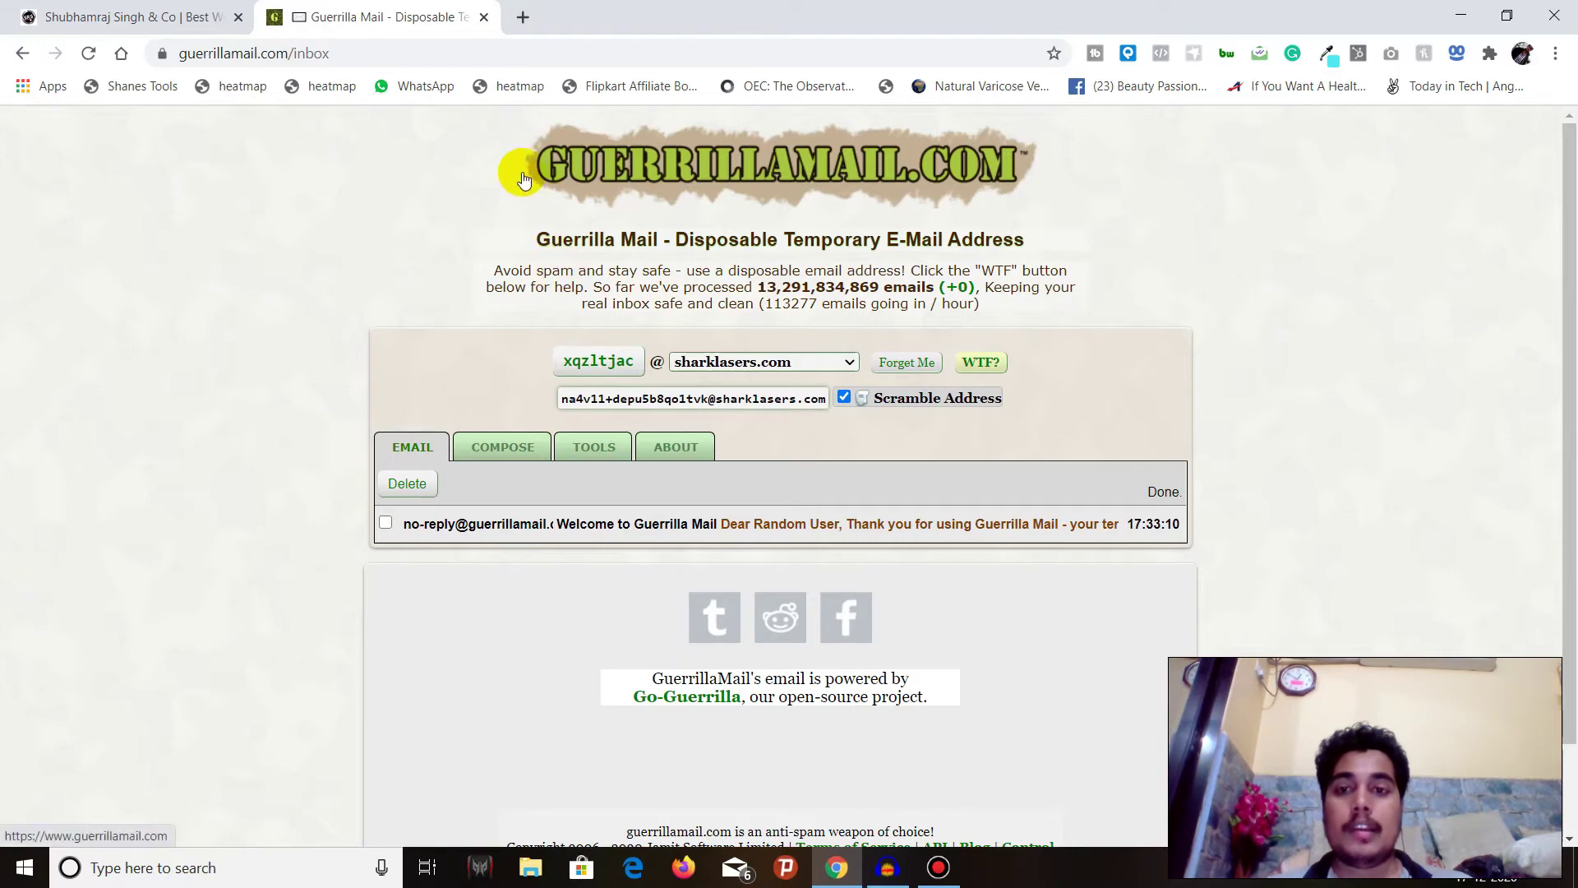
left_click(518, 27)
type("gm")
key("Return")
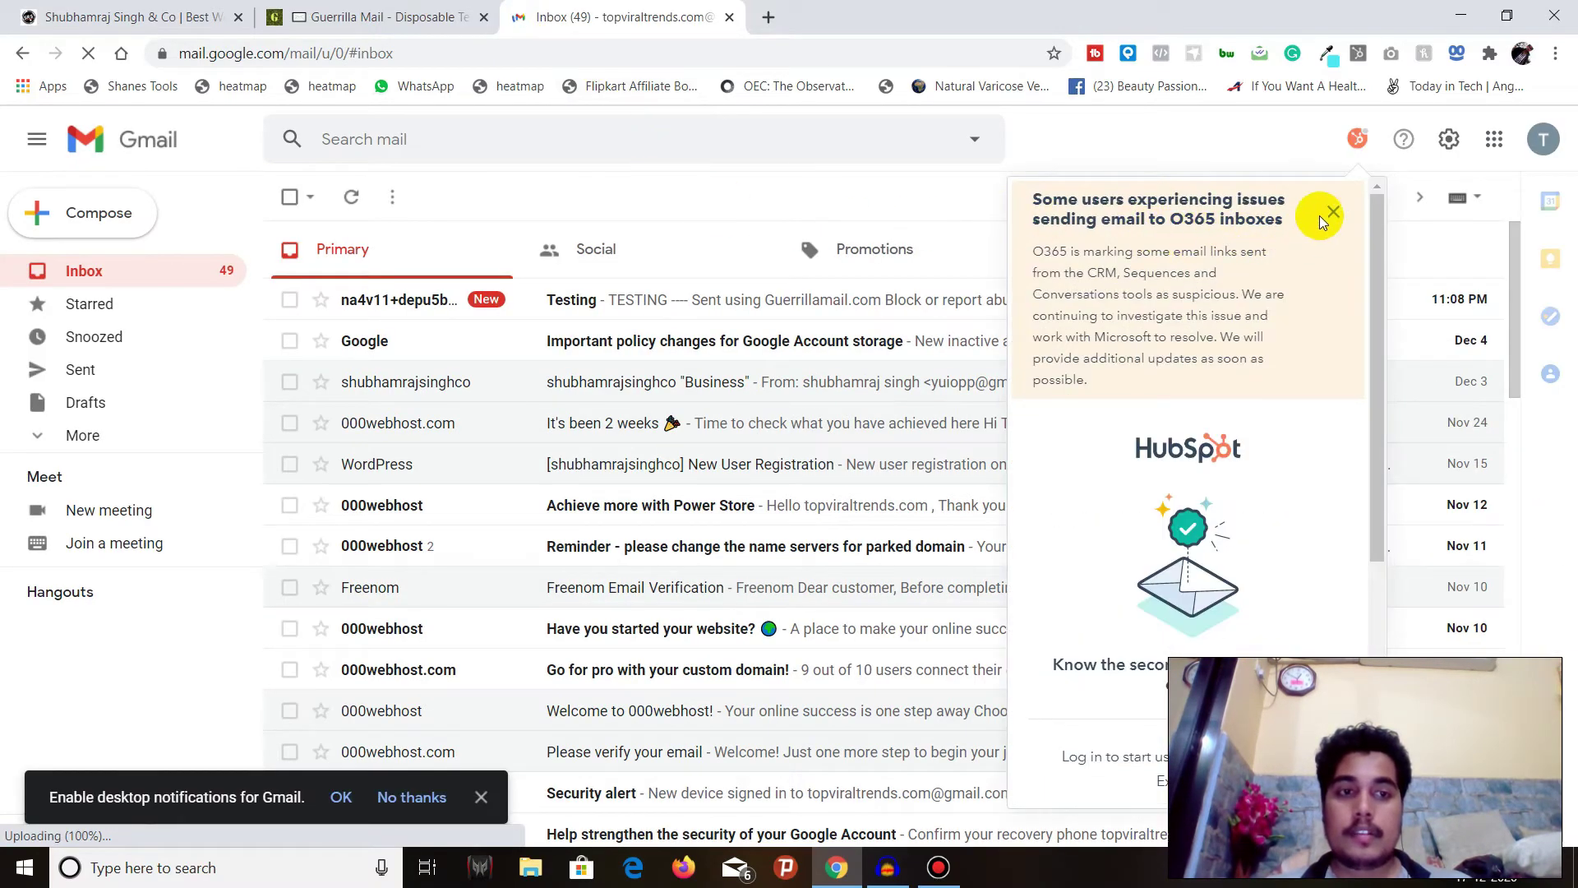
- Dismiss the HubSpot banner and side panel, then open the Testing email from guerrillamail.com
left_click(1331, 213)
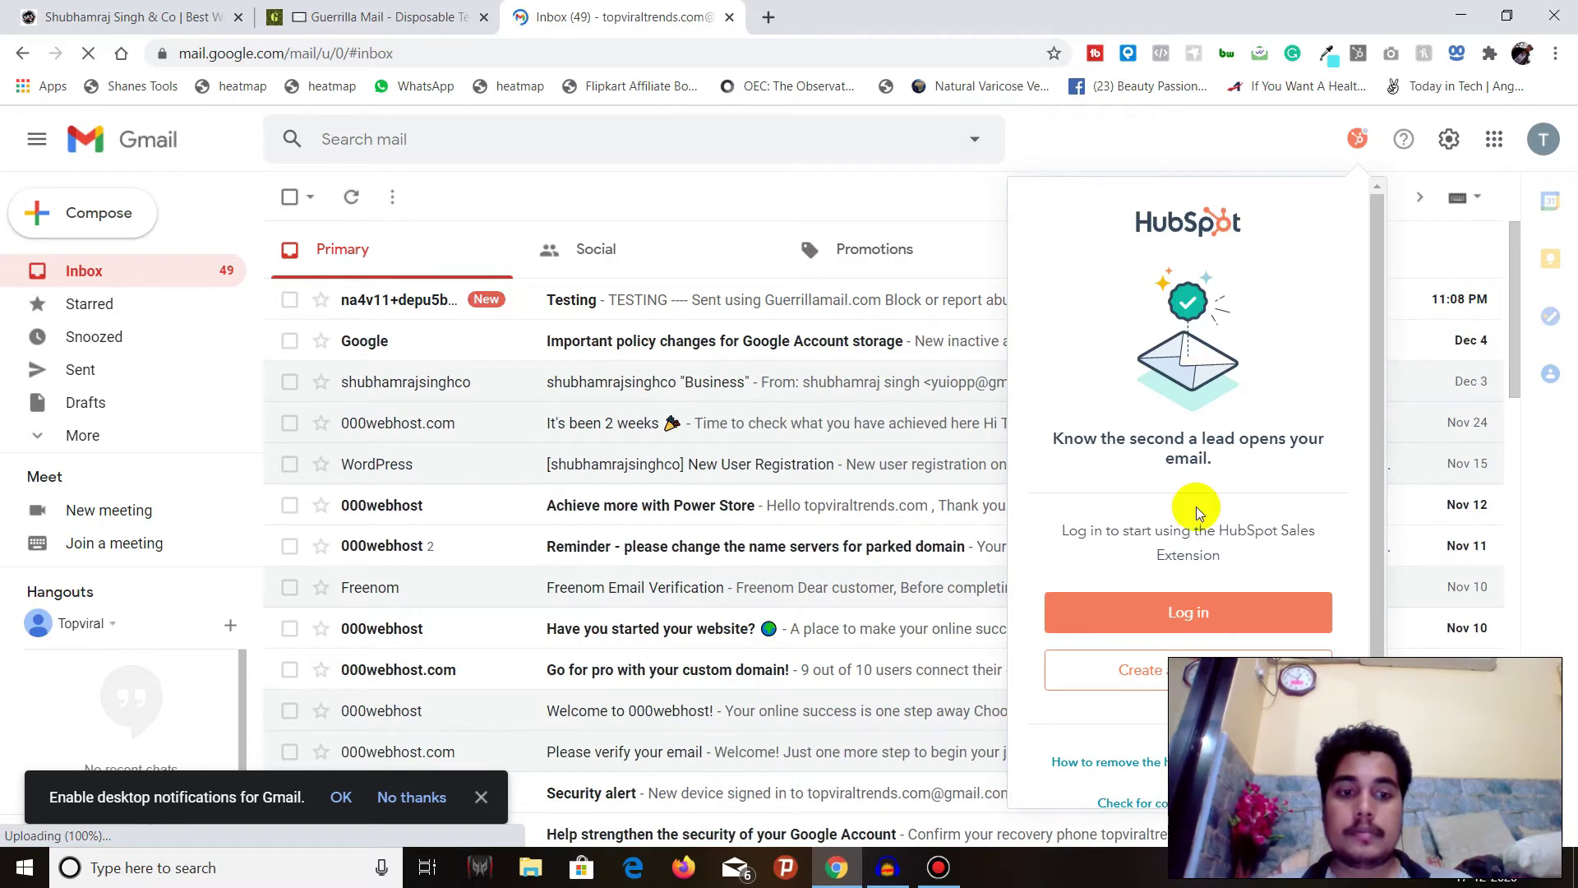
left_click(943, 201)
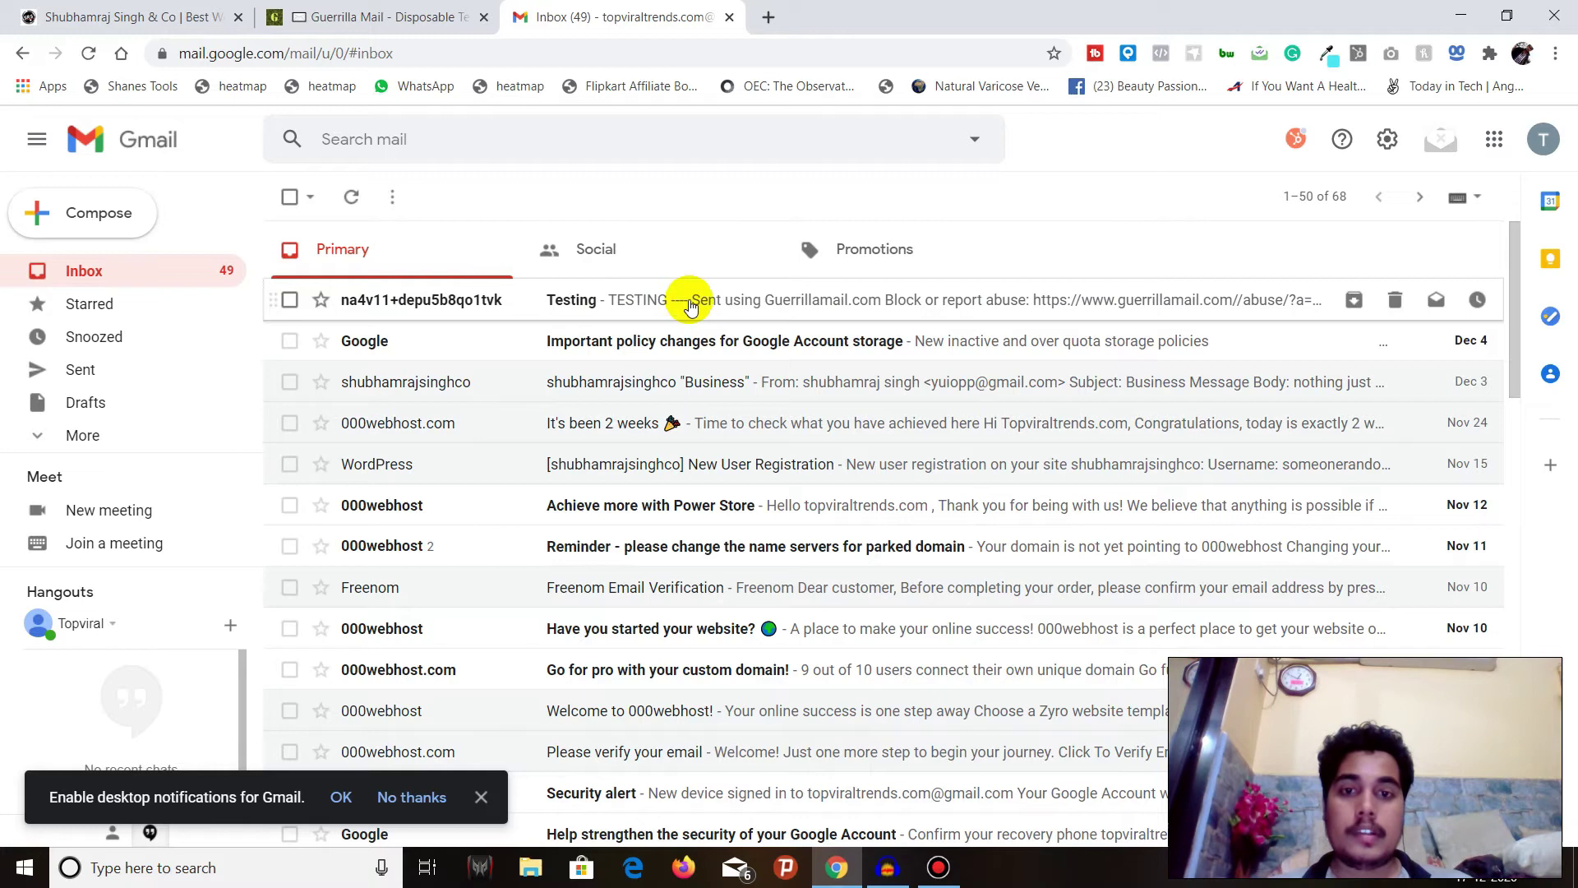
left_click(893, 306)
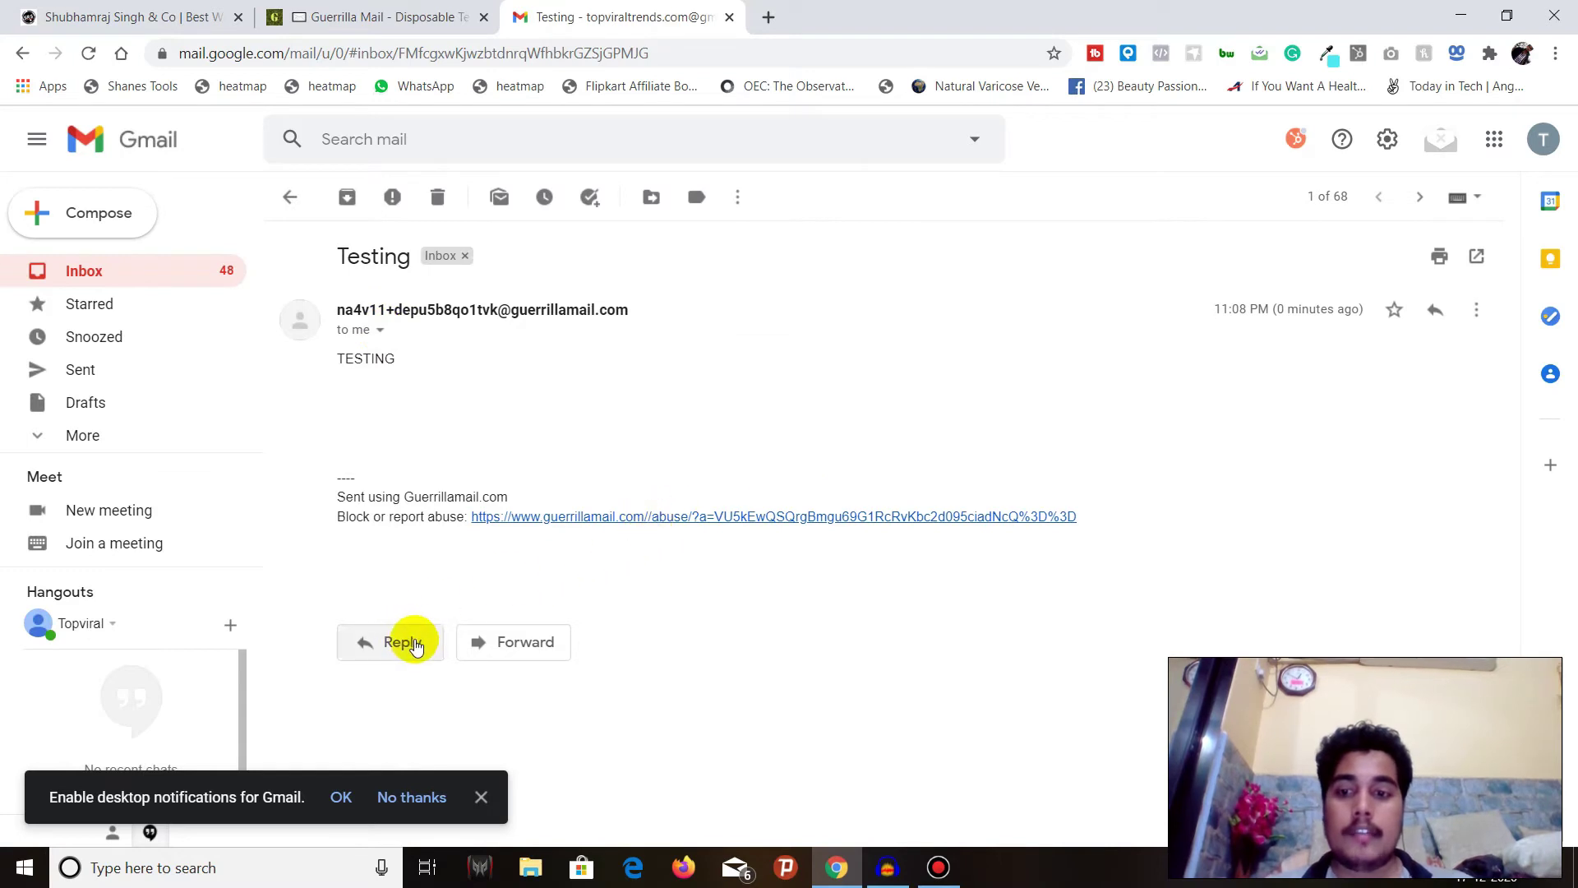
- Reply to the Testing email with the text 'wHATS uP?' and send it
left_click(405, 642)
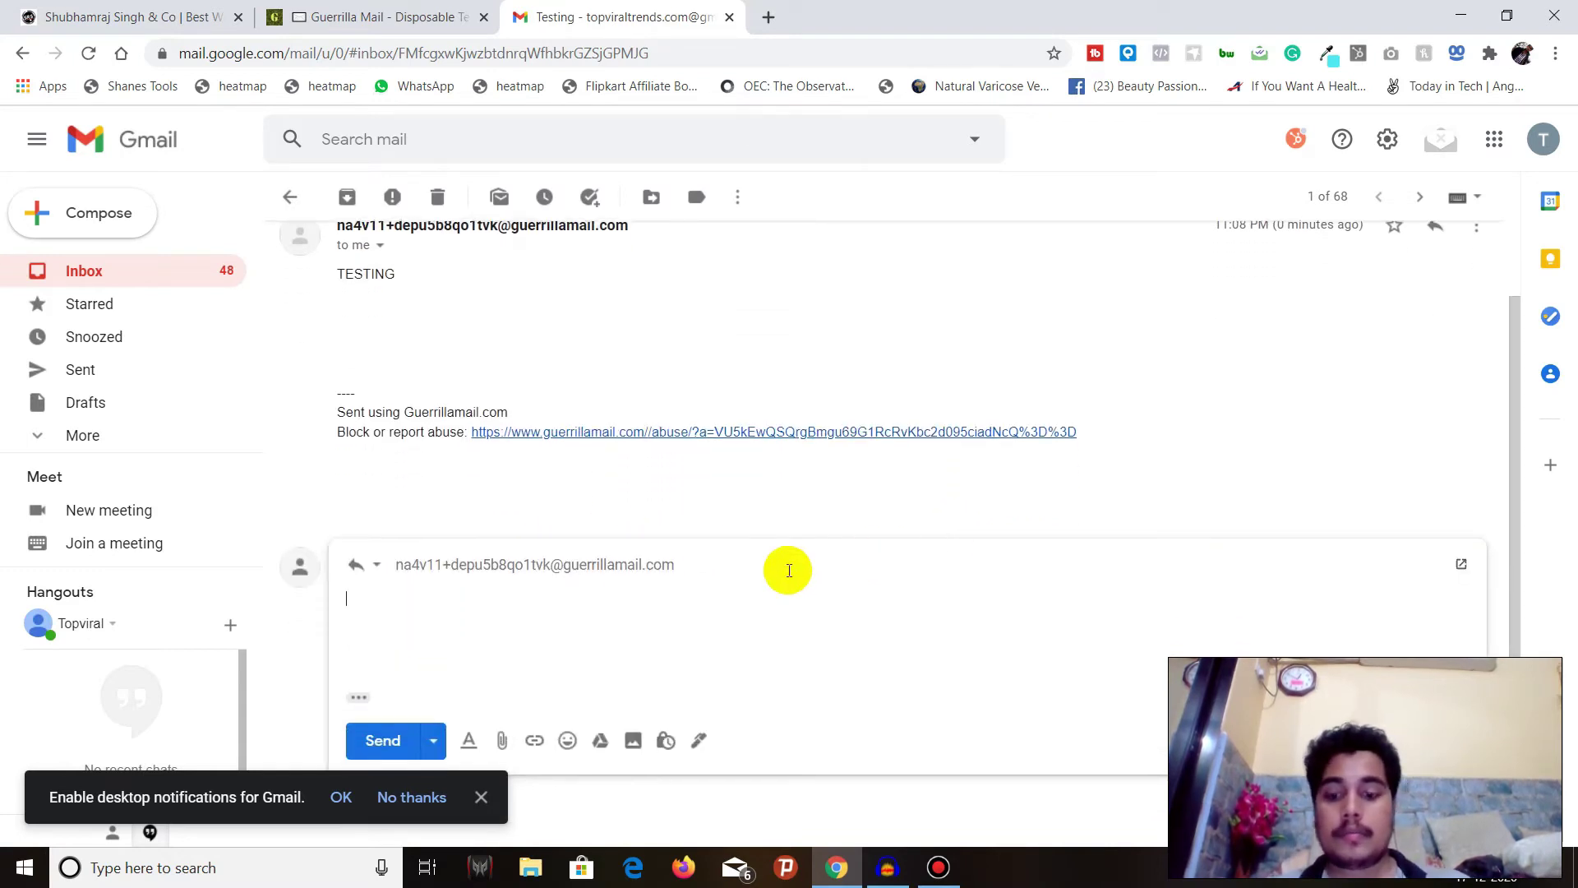
type("wHAT")
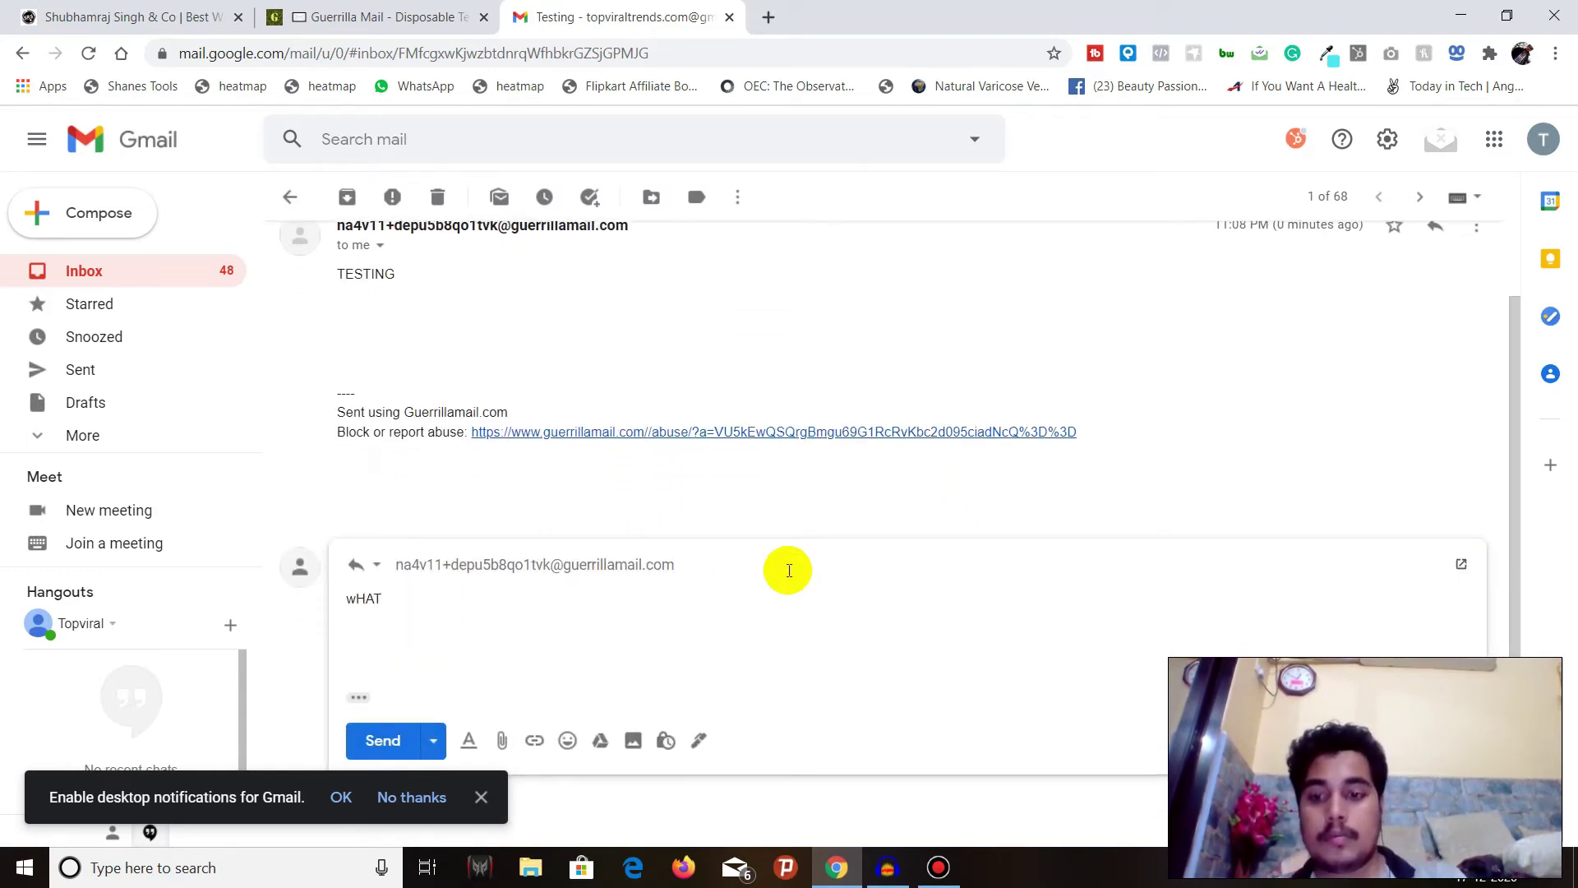
type("S uP")
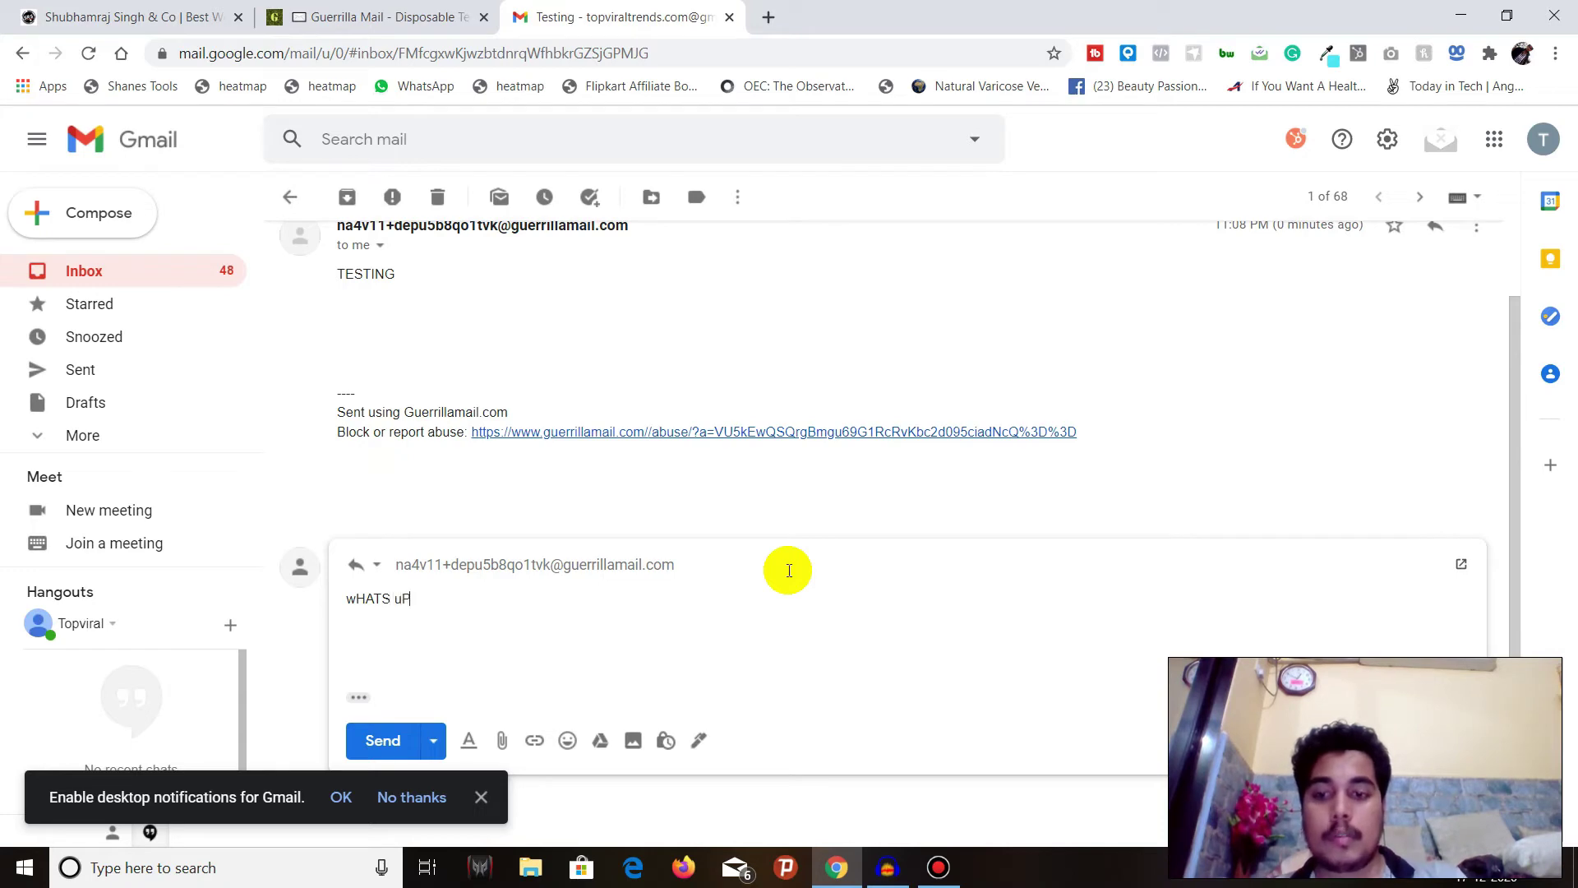
type("?")
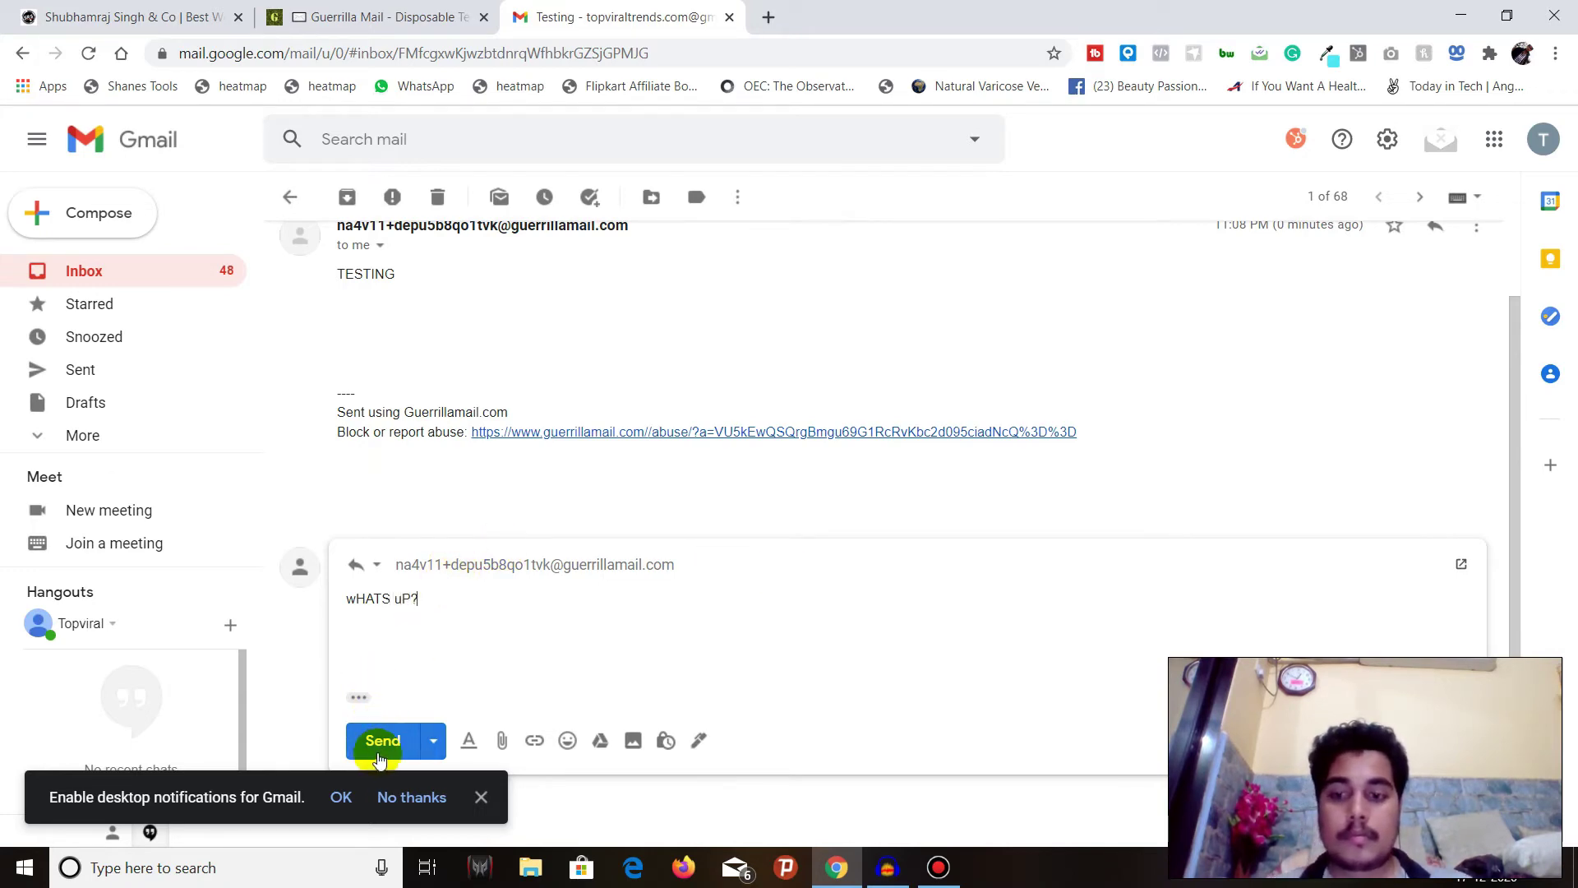
left_click(383, 749)
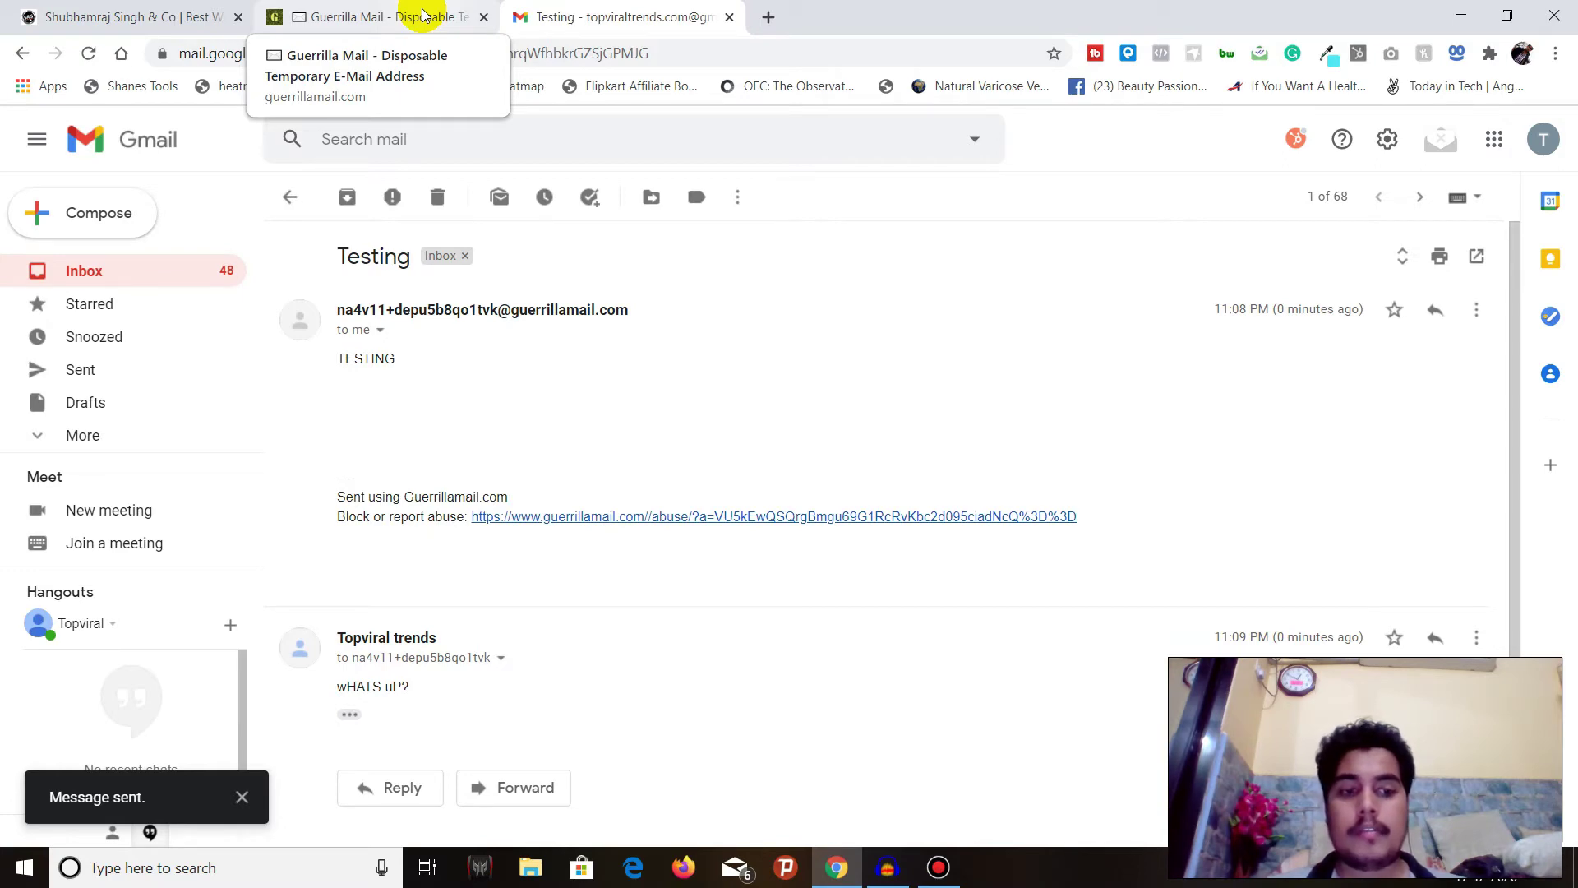
- Back on the Guerrilla Mail tab, uncheck Scramble Address so the Re: Testing replies show
left_click(424, 15)
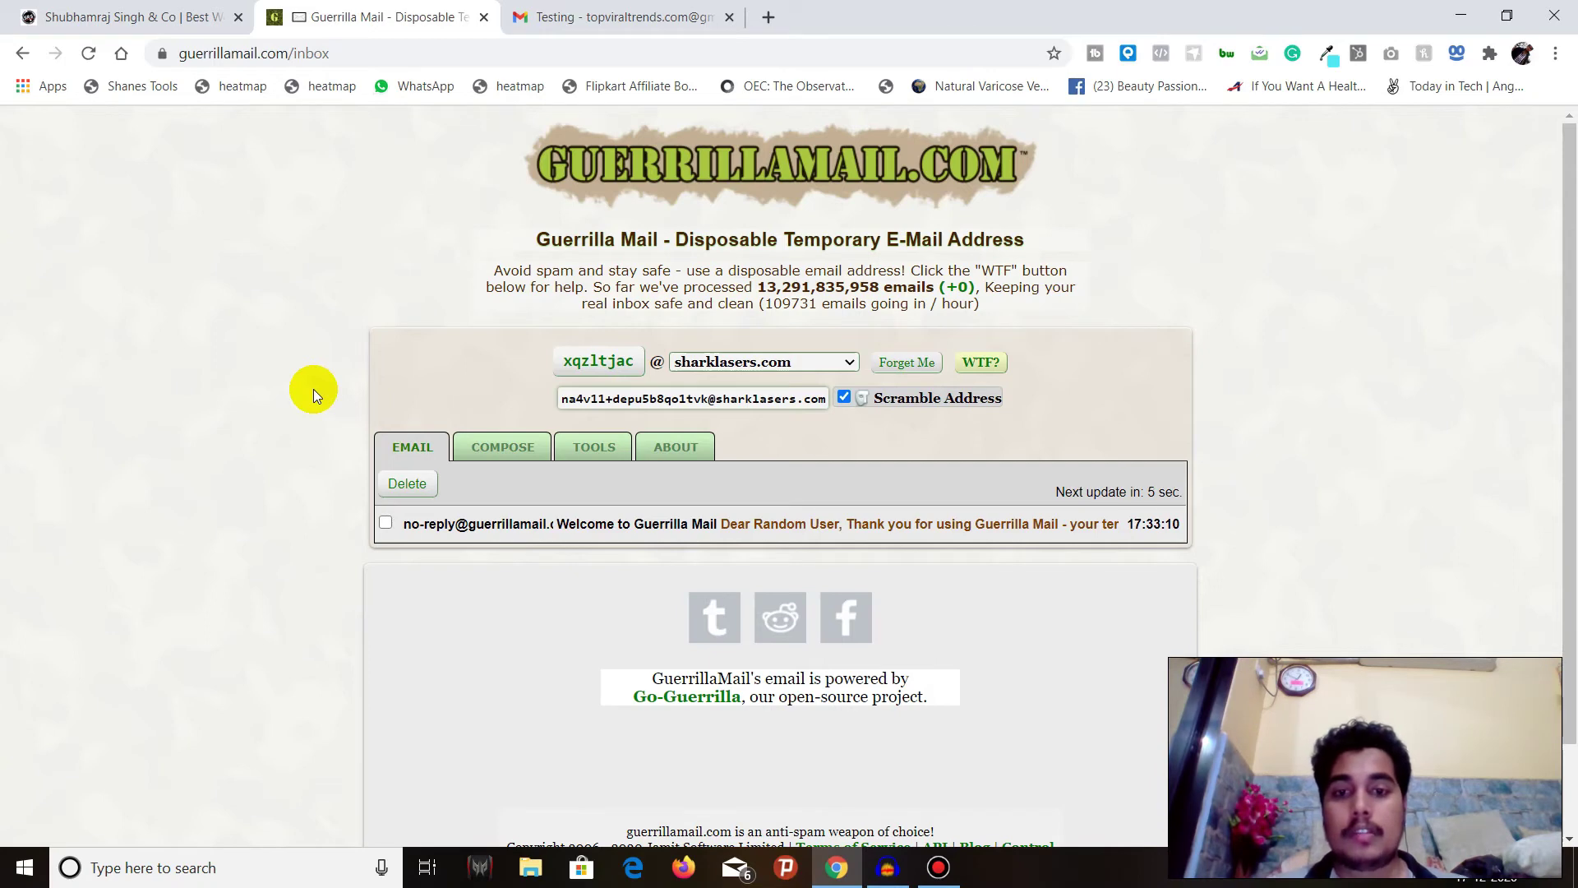
scroll(313, 387, "down", 1)
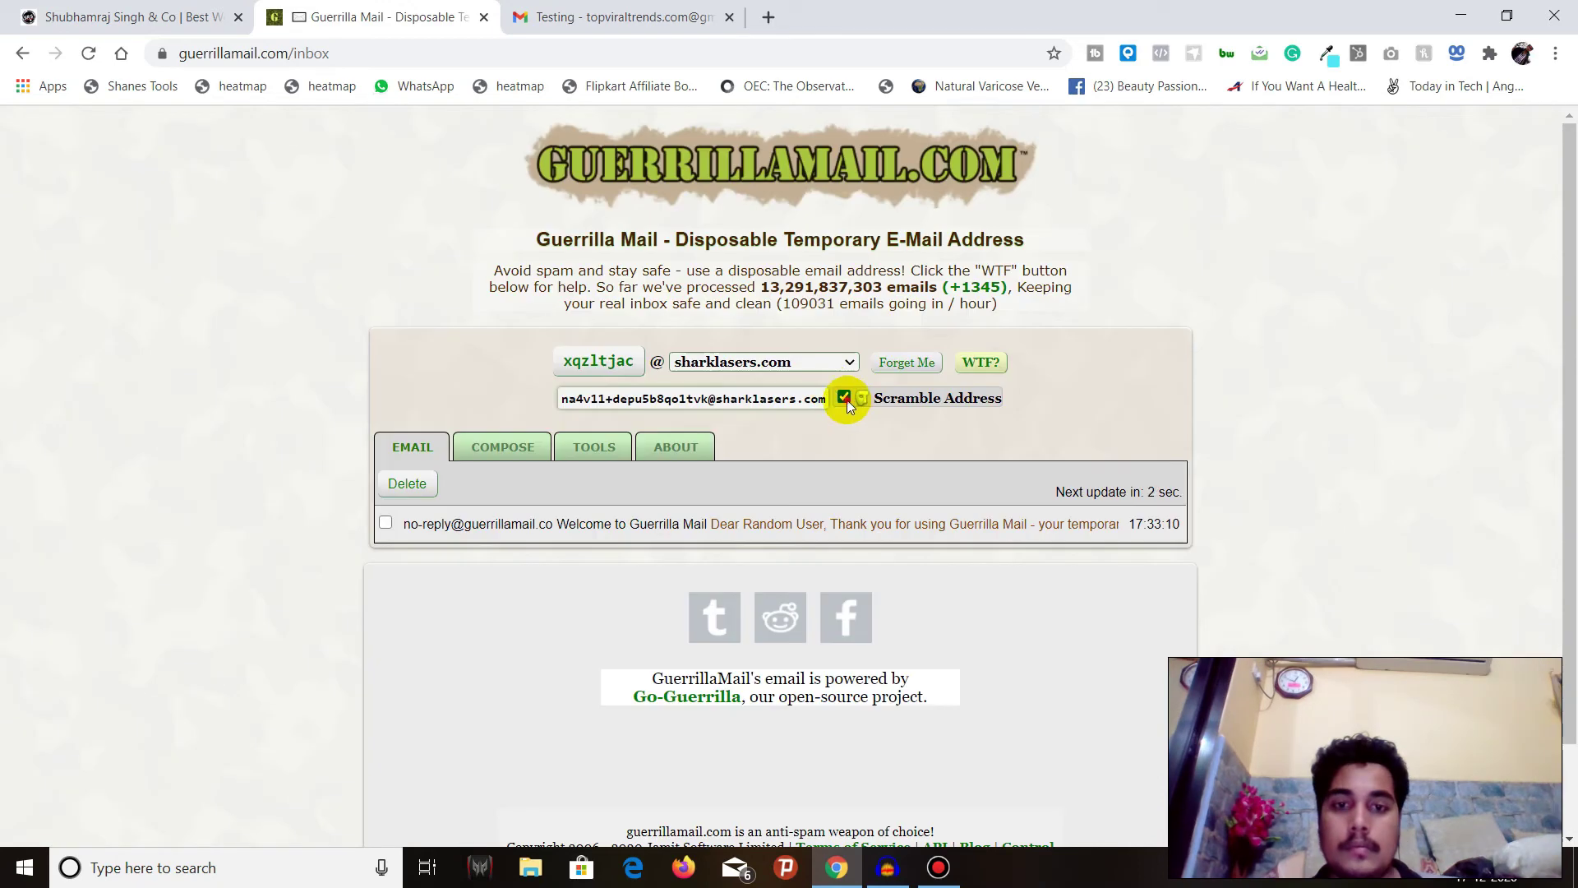
left_click(847, 400)
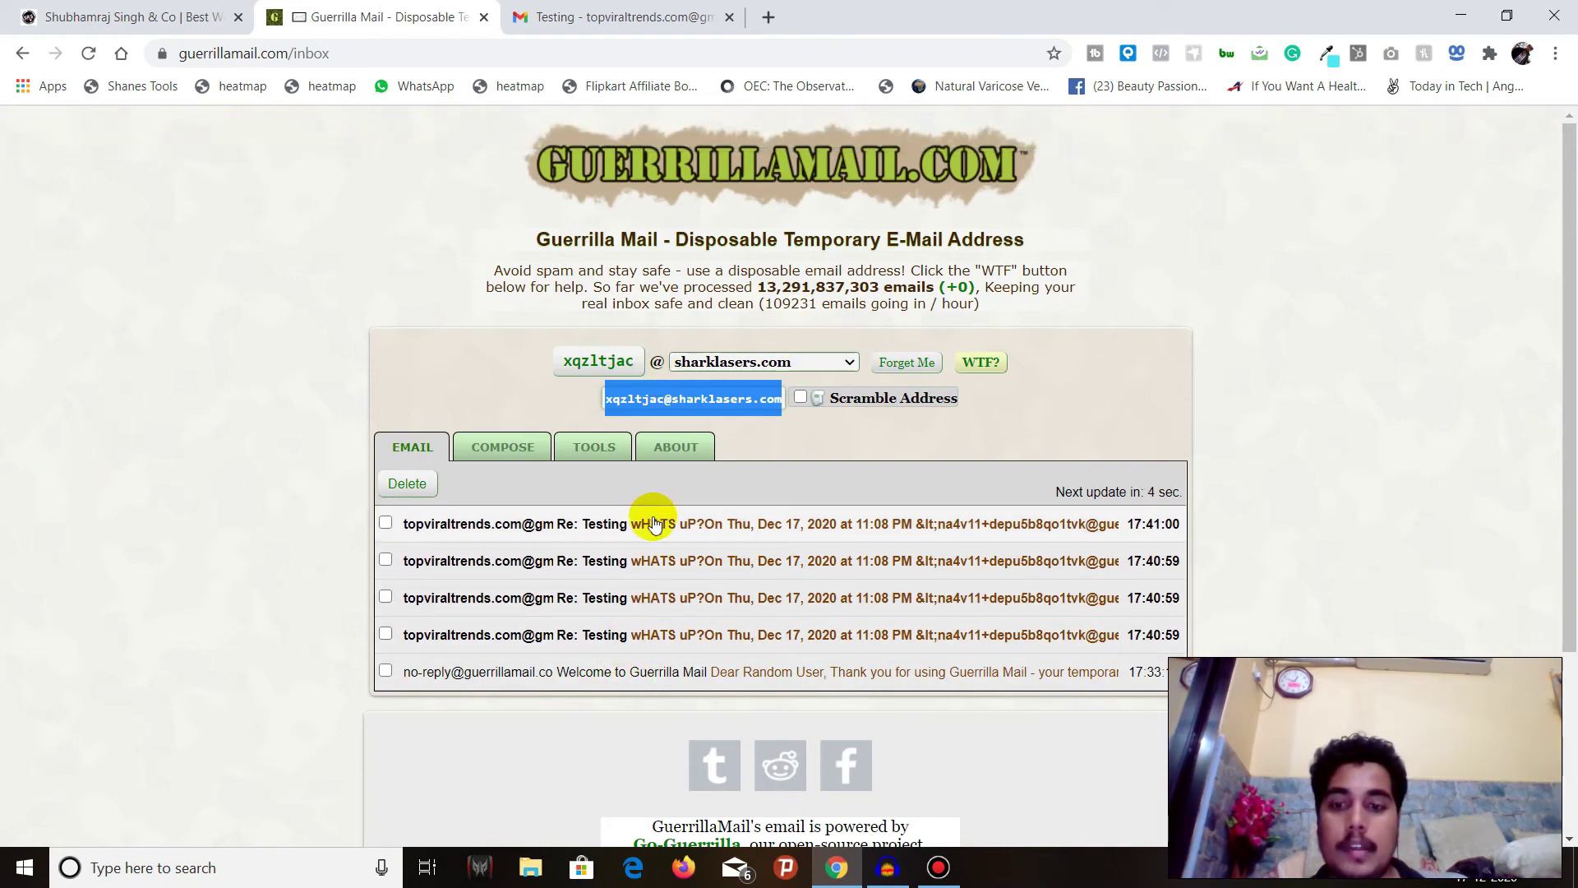
- Open each of the four Re: Testing replies in turn, returning to the inbox after each
left_click(675, 634)
scroll(493, 510, "down", 2)
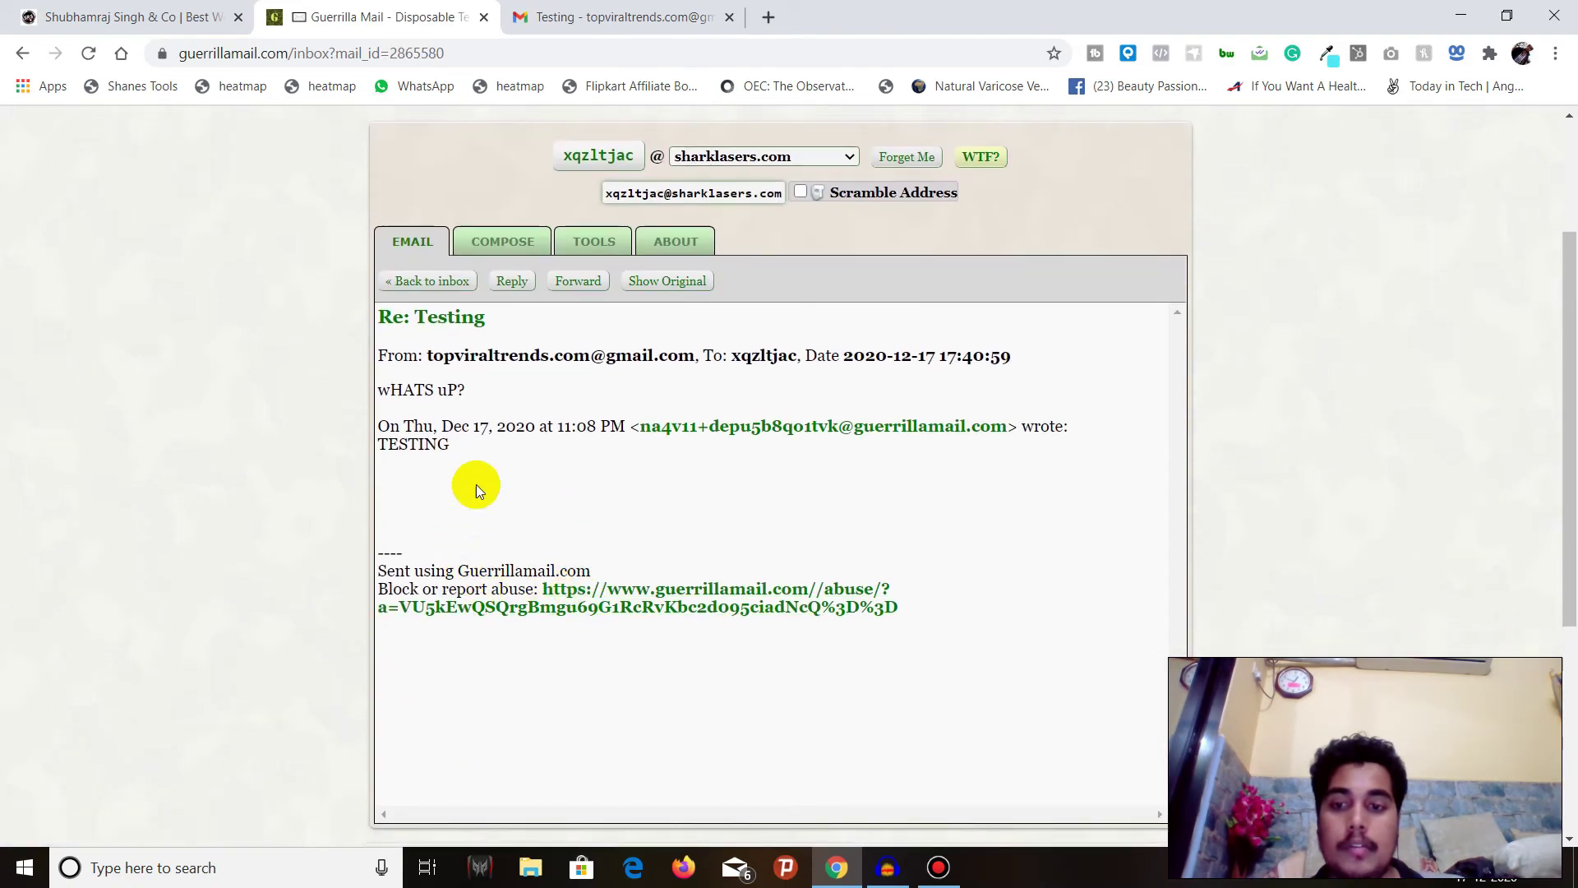
scroll(476, 485, "up", 3)
left_click(429, 485)
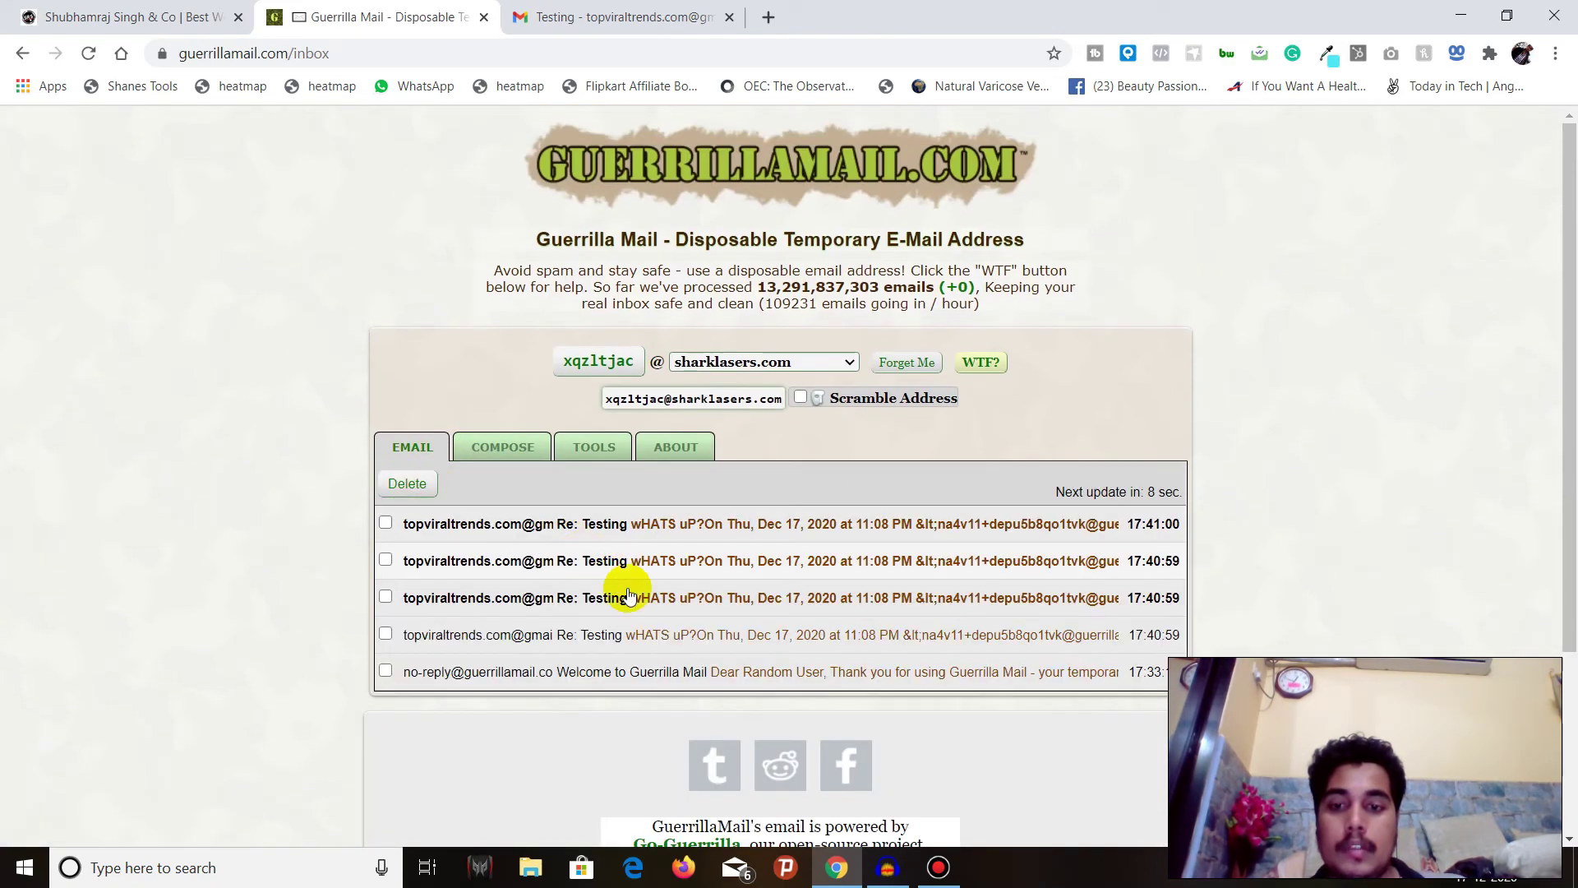
left_click(625, 590)
left_click(438, 487)
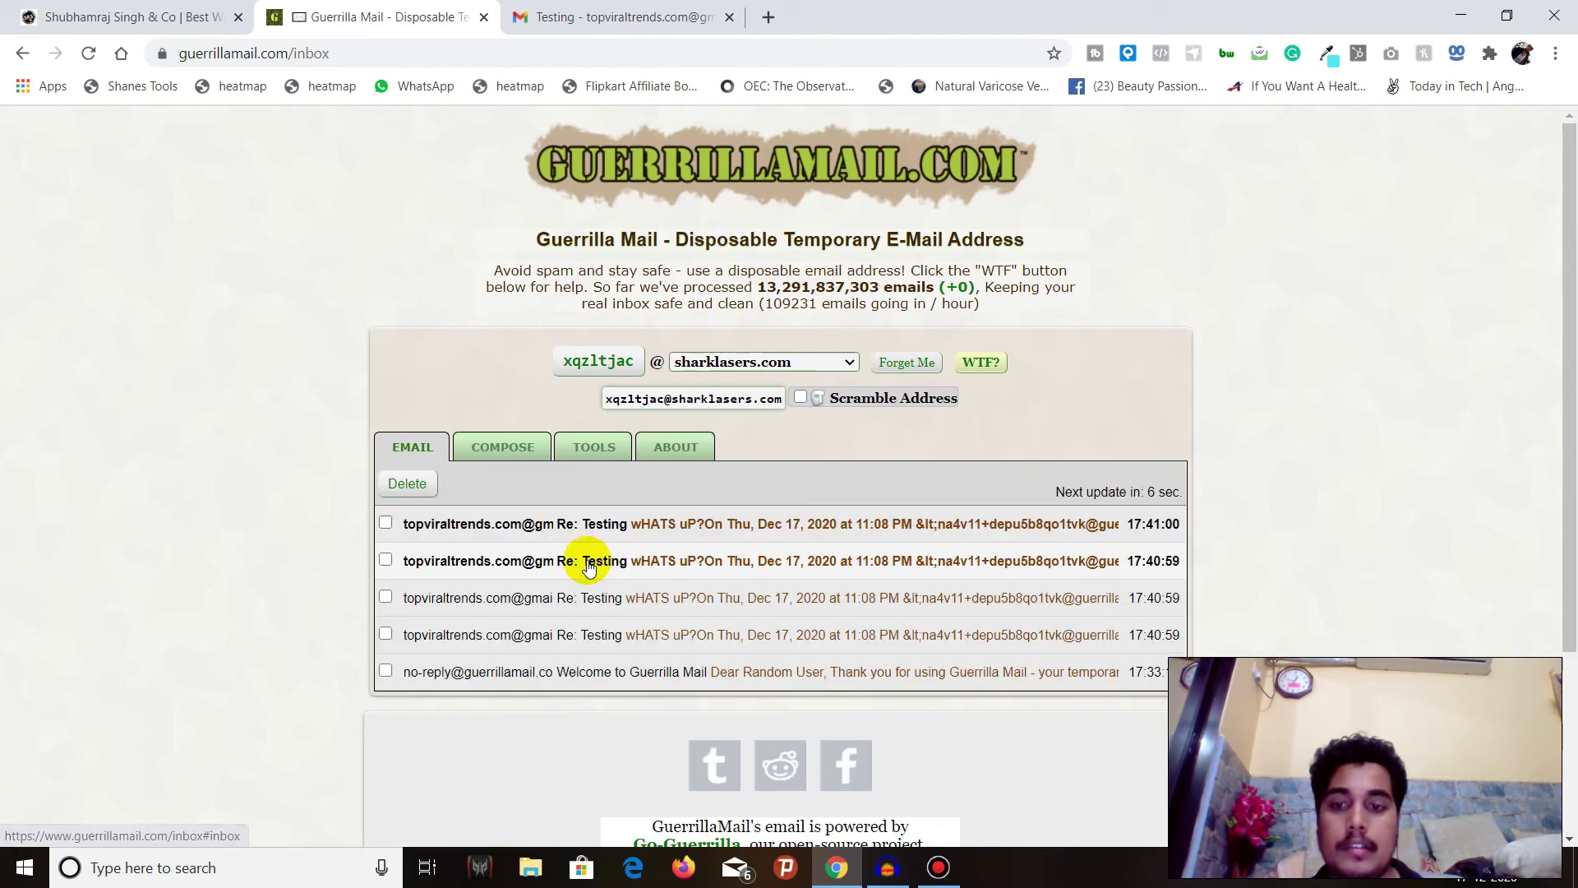
left_click(592, 560)
left_click(455, 490)
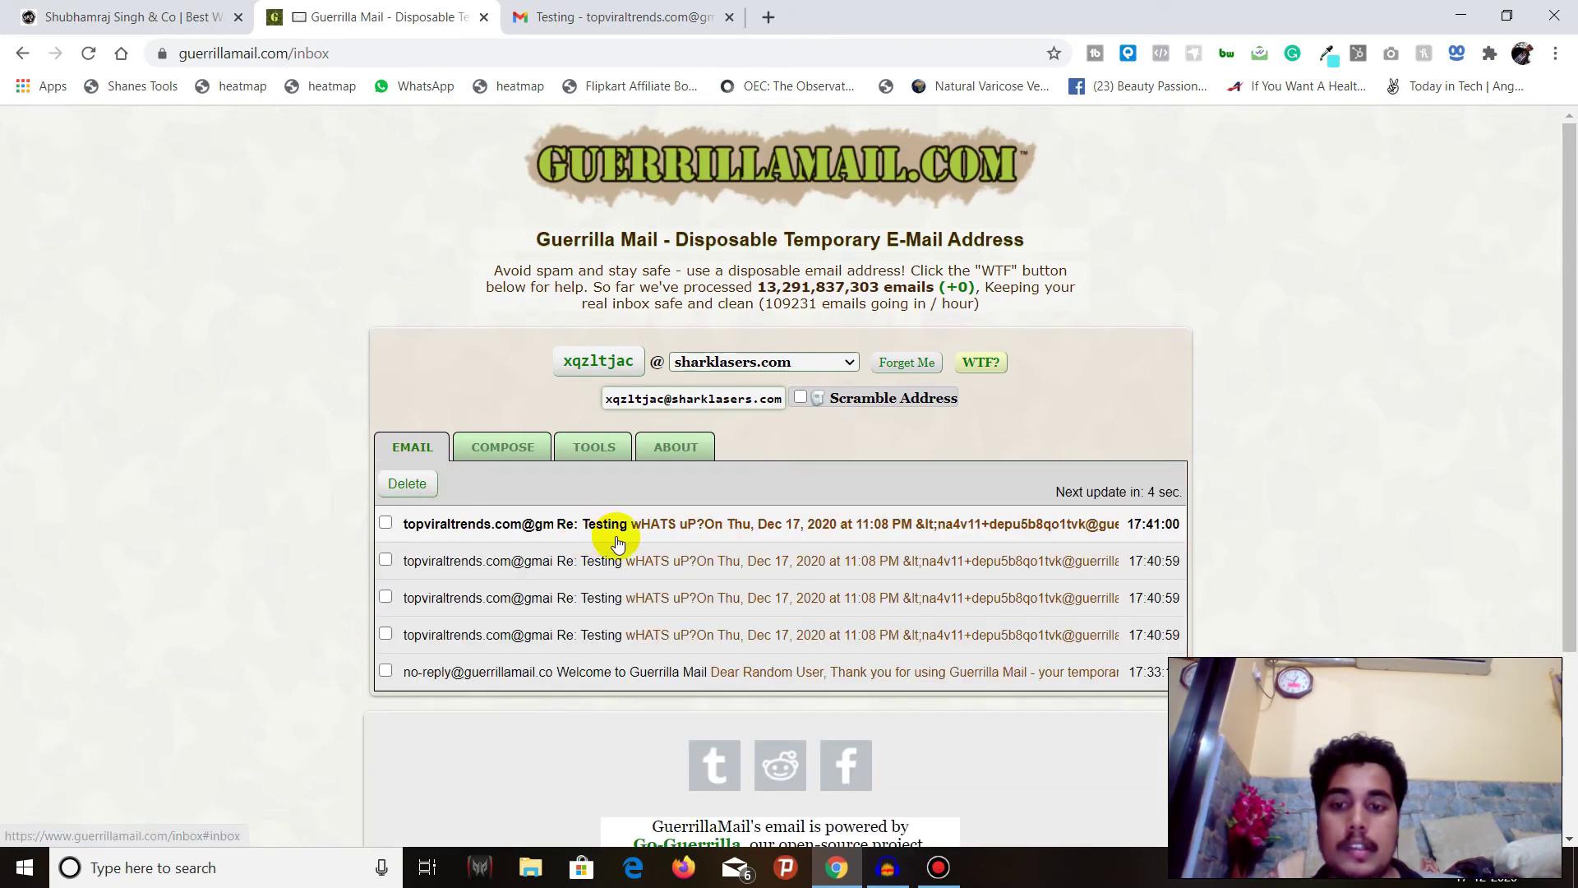
left_click(564, 525)
left_click(440, 489)
scroll(711, 529, "down", 1)
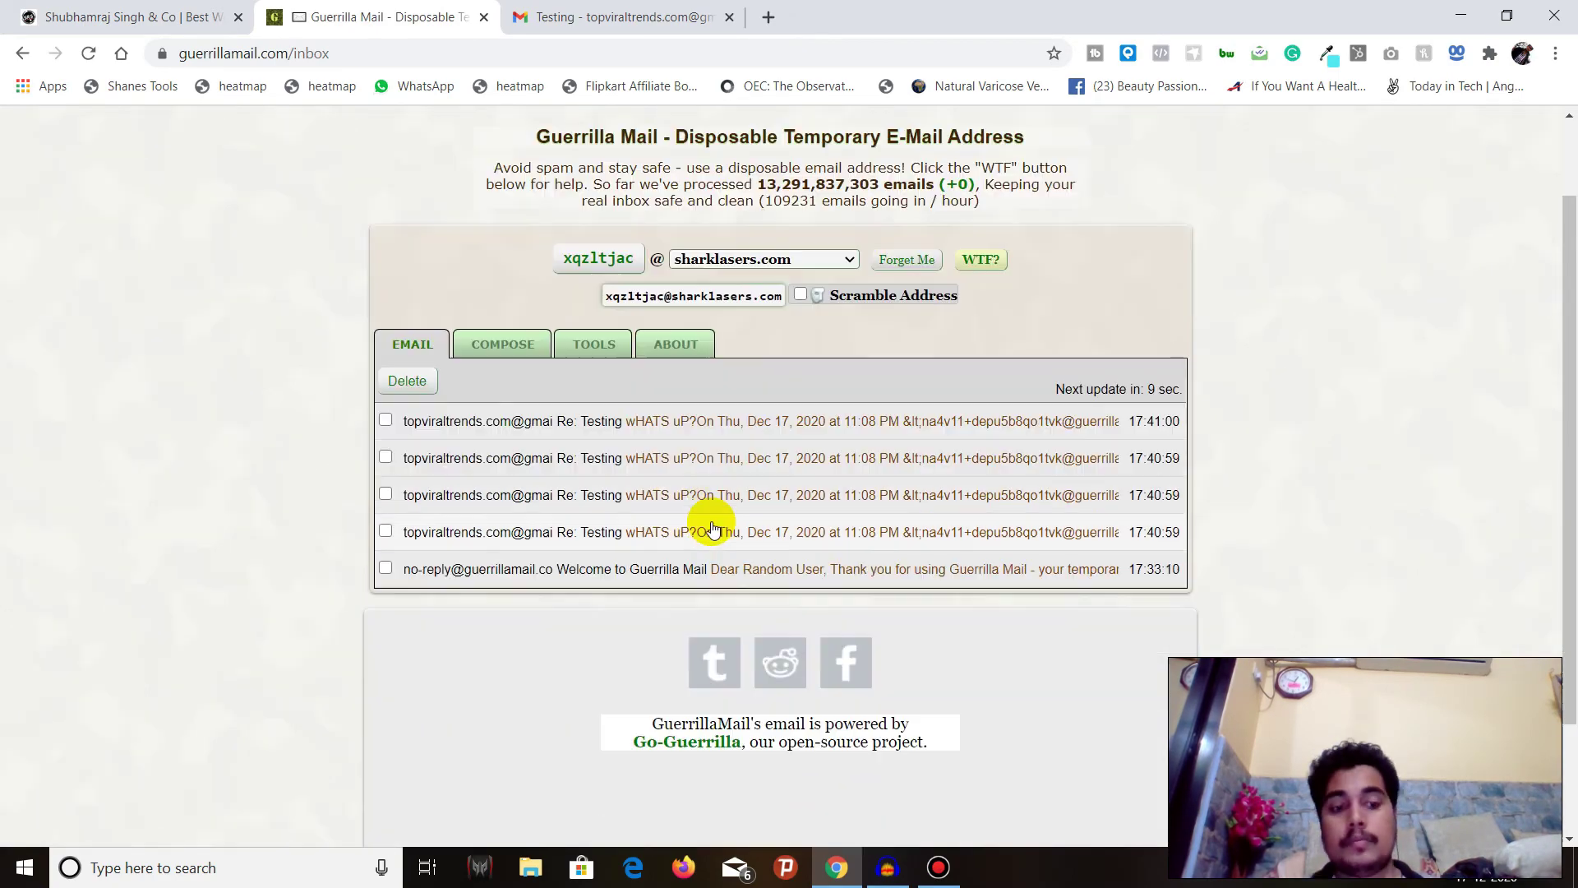